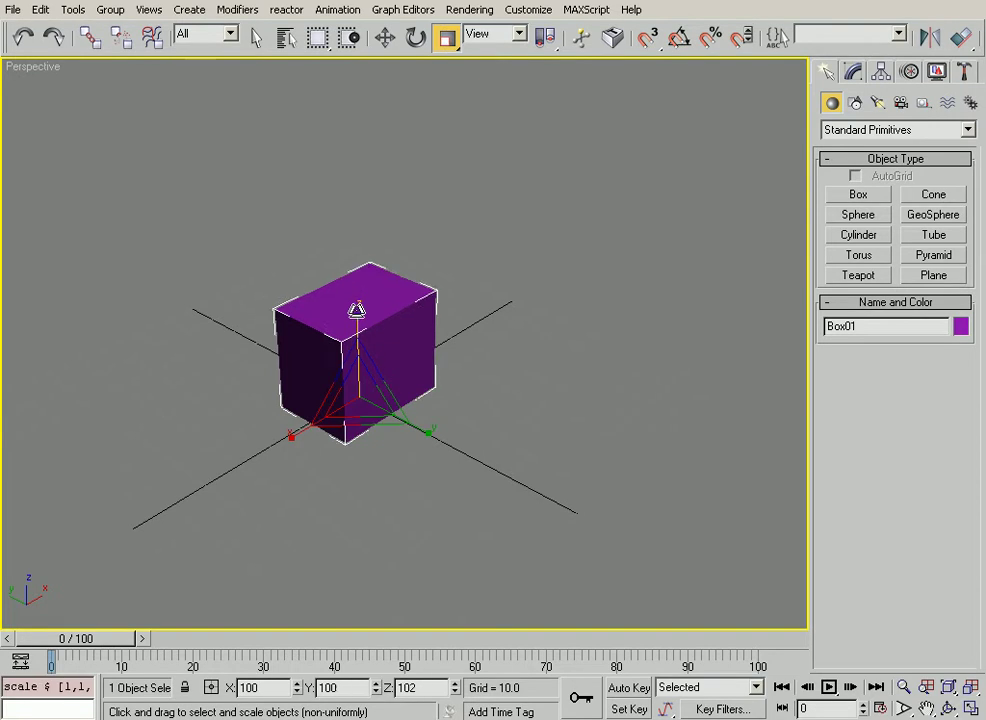
Step: Undo the last scaling of the box and switch to the Move tool
{"action": "key", "text": "ctrl+z"}
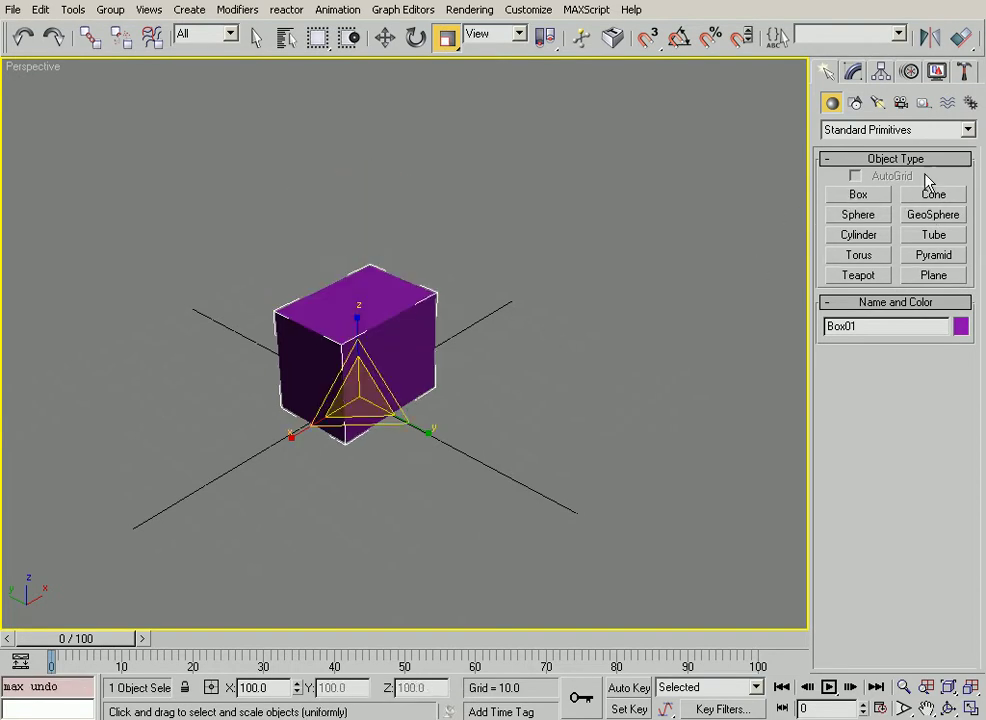
{"action": "left_click", "coordinate": [903, 135]}
{"action": "left_click", "coordinate": [889, 159]}
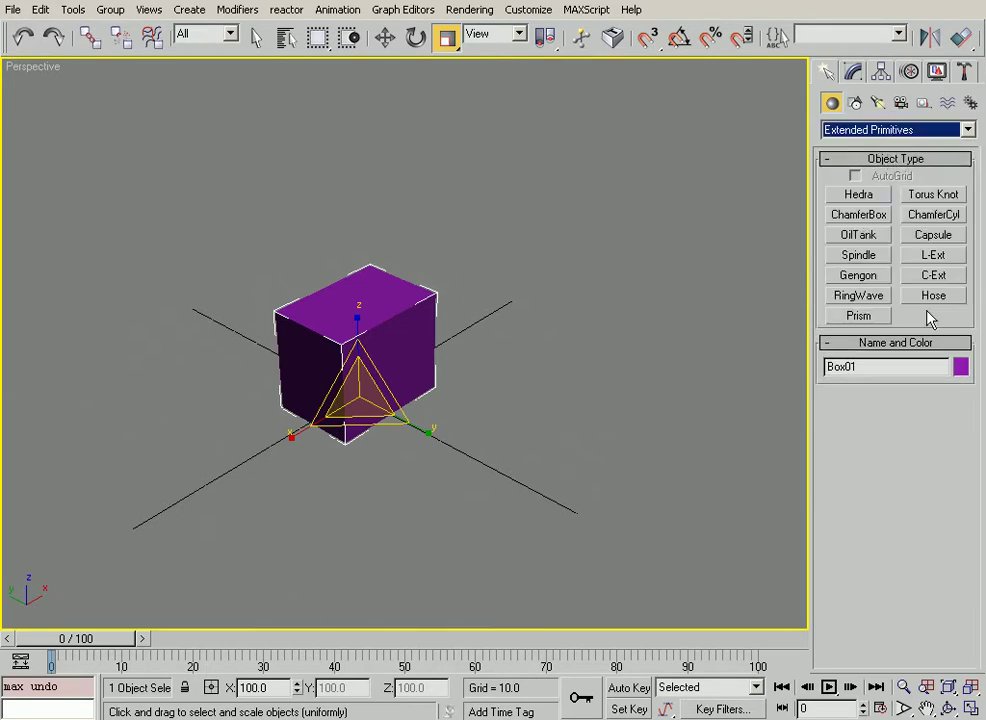
{"action": "left_click", "coordinate": [847, 137]}
{"action": "left_click", "coordinate": [860, 145]}
{"action": "middle_click_drag", "start_coordinate": [554, 292], "coordinate": [551, 280]}
{"action": "key", "text": "w"}
{"action": "middle_click_drag", "start_coordinate": [488, 345], "coordinate": [484, 359]}
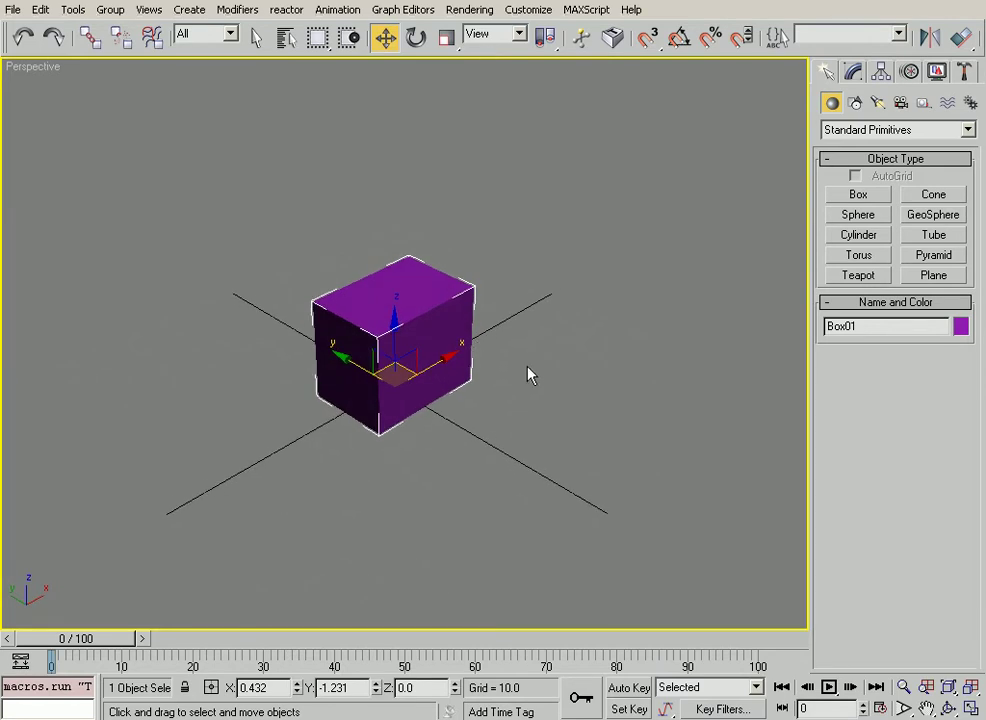
Step: Open the box's parameters and try larger length, width and height values one at a time, undoing each change
{"action": "left_click", "coordinate": [853, 73]}
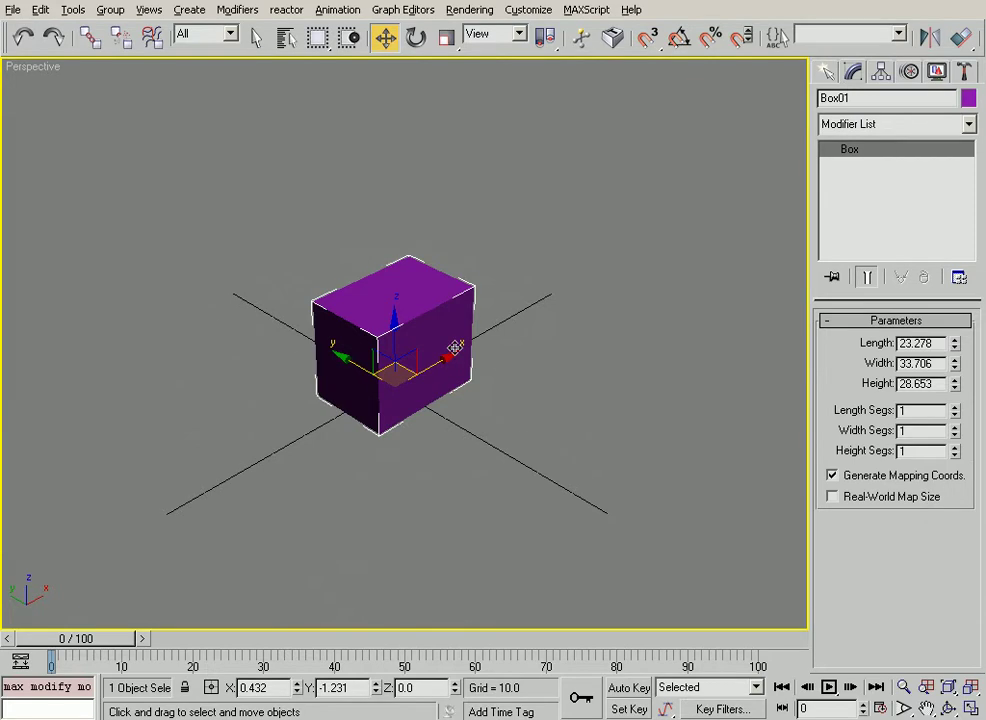
{"action": "left_click_drag", "start_coordinate": [955, 344], "coordinate": [949, 227]}
{"action": "key", "text": "ctrl+z"}
{"action": "left_click_drag", "start_coordinate": [955, 372], "coordinate": [955, 286]}
{"action": "key", "text": "ctrl+z"}
{"action": "left_click_drag", "start_coordinate": [955, 384], "coordinate": [944, 290]}
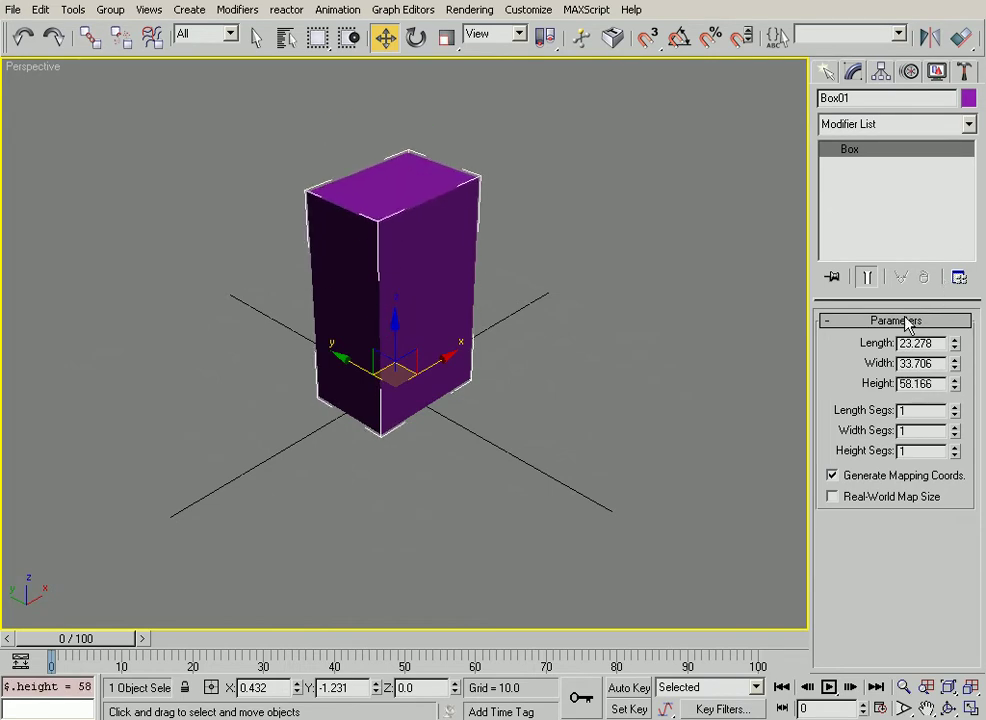
{"action": "key", "text": "ctrl+z"}
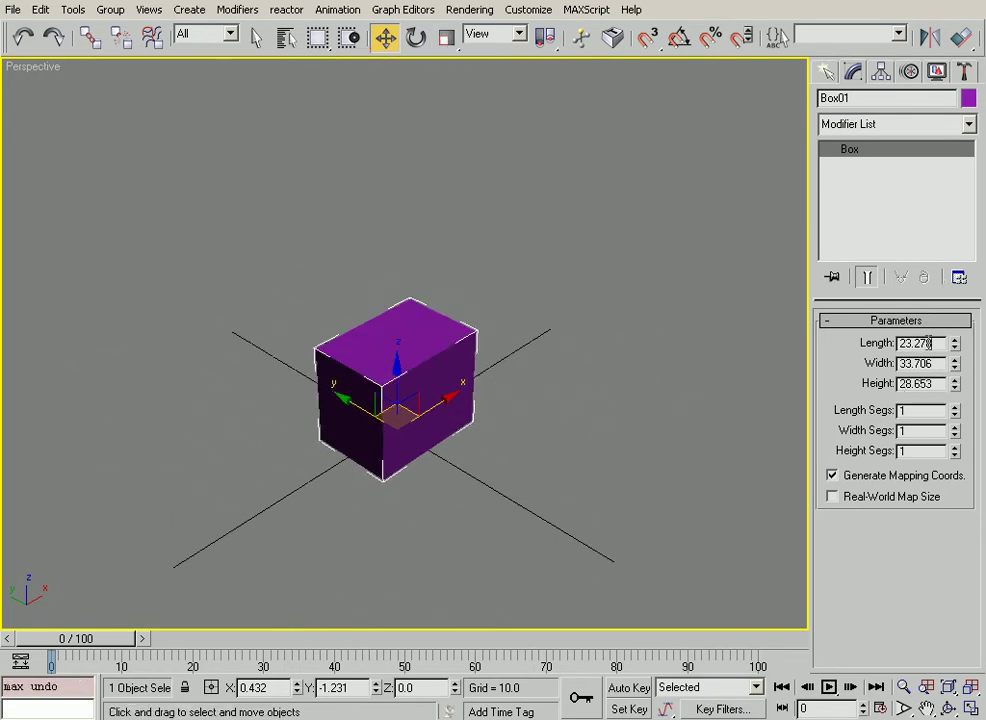
Step: Set the box's length to 40, its width to 60 and its height to 200
{"action": "type", "text": "40"}
{"action": "key", "text": "Return"}
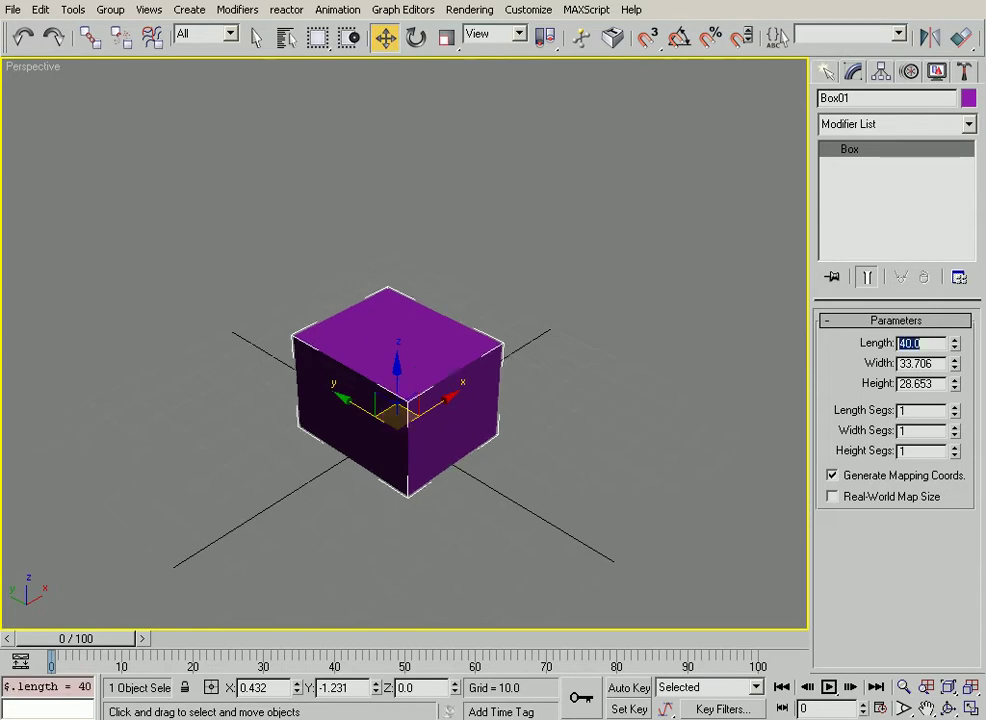
{"action": "key", "text": "Tab"}
{"action": "type", "text": "60"}
{"action": "key", "text": "Return"}
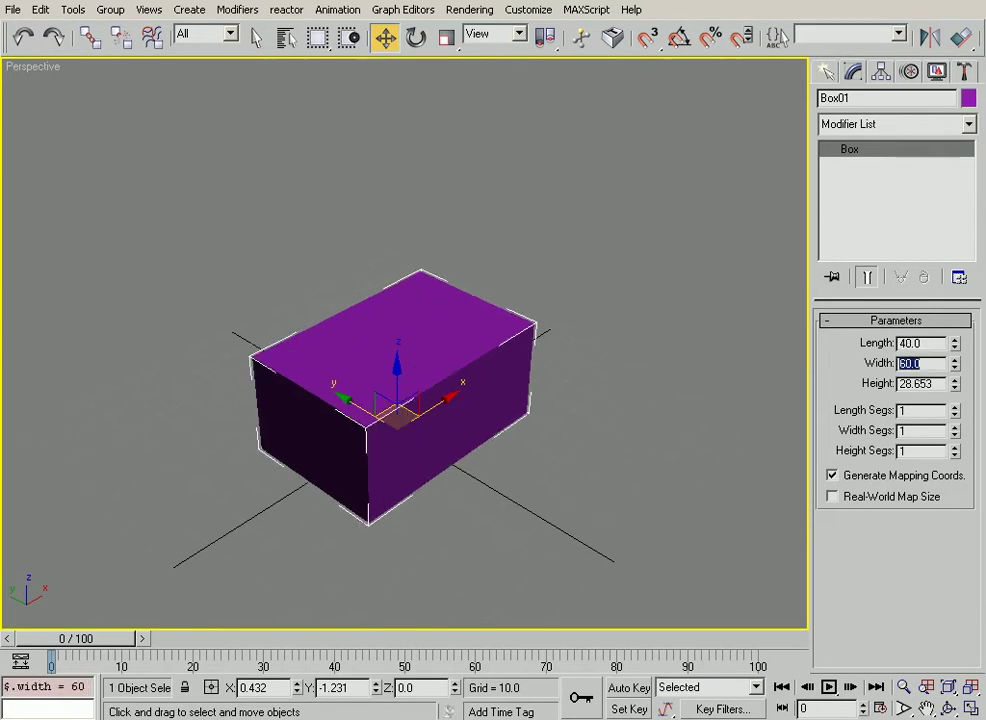
{"action": "key", "text": "Tab"}
{"action": "type", "text": "200"}
{"action": "key", "text": "Return"}
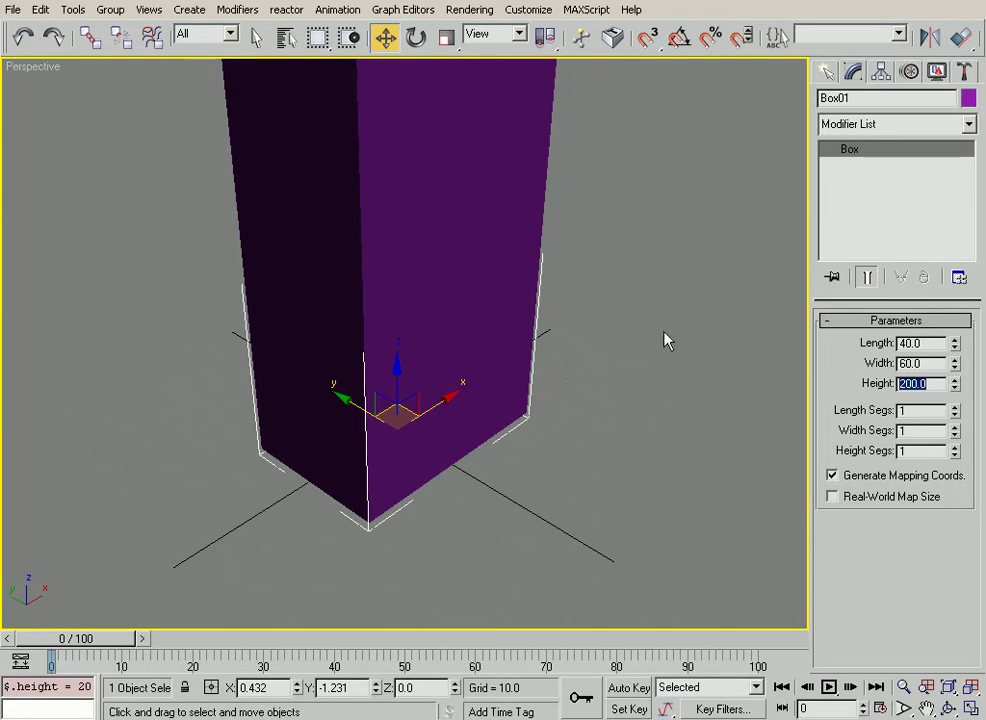
{"action": "scroll", "coordinate": [616, 403], "scroll_direction": "down", "scroll_amount": 5}
{"action": "middle_click_drag", "start_coordinate": [616, 403], "coordinate": [616, 483]}
{"action": "middle_click_drag", "start_coordinate": [438, 416], "coordinate": [431, 383]}
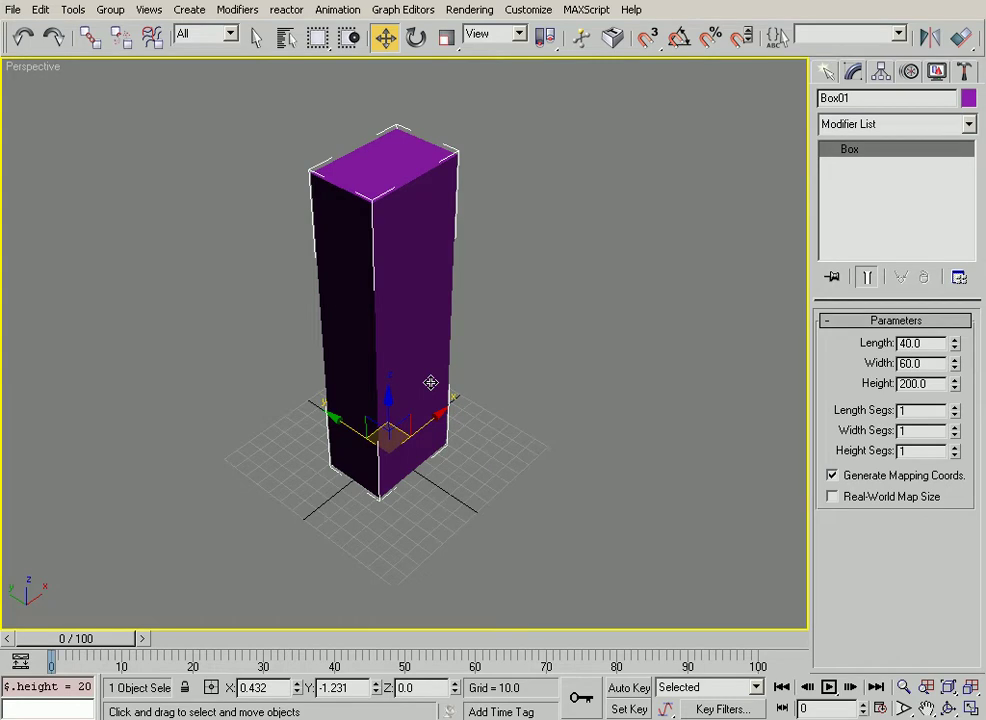
Step: Go back to creating Standard Primitives and delete the box from the scene
{"action": "left_click", "coordinate": [825, 73]}
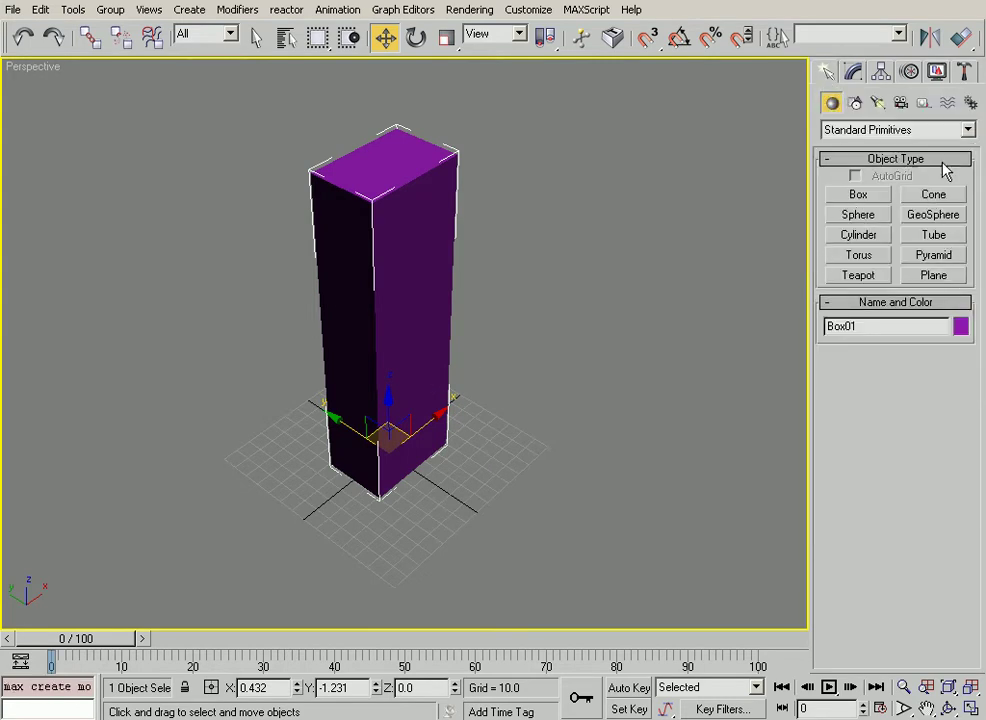
{"action": "left_click", "coordinate": [898, 130]}
{"action": "left_click", "coordinate": [888, 160]}
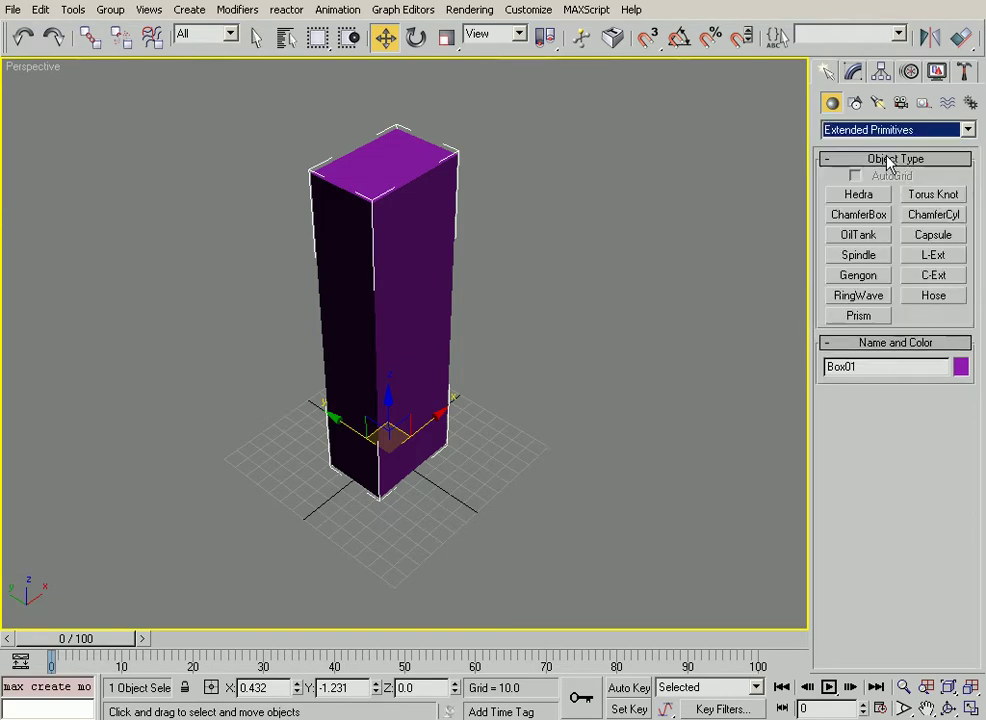
{"action": "left_click", "coordinate": [845, 130]}
{"action": "left_click", "coordinate": [858, 145]}
{"action": "scroll", "coordinate": [477, 354], "scroll_direction": "down", "scroll_amount": 3}
{"action": "key", "text": "alt+z"}
{"action": "left_click_drag", "start_coordinate": [471, 347], "coordinate": [464, 310]}
{"action": "key", "text": "Delete"}
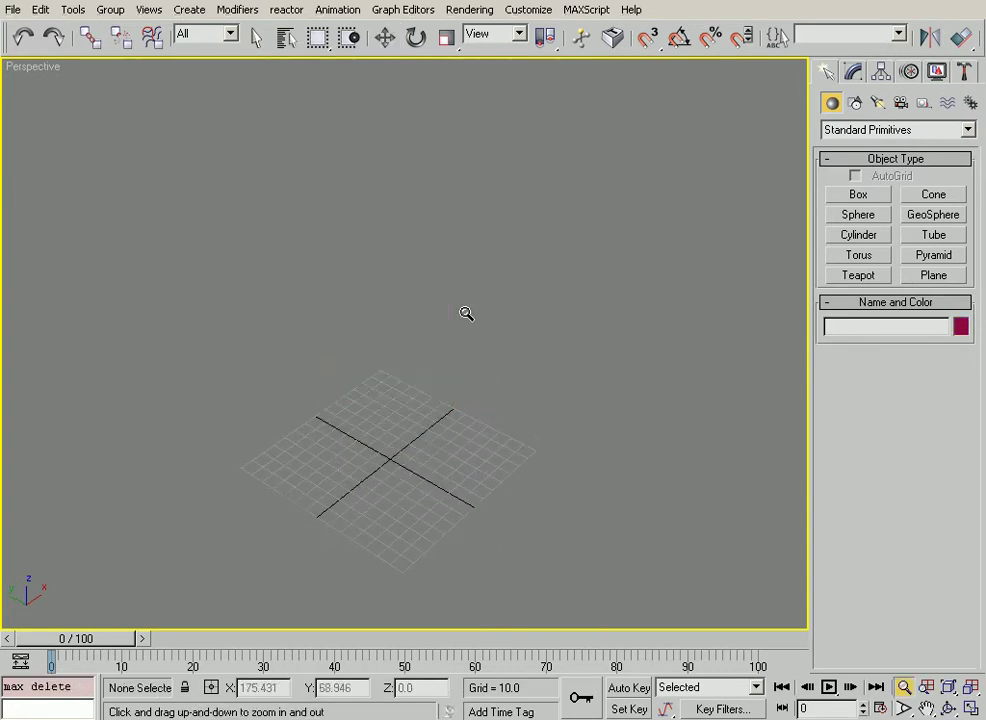
Step: Create a truncated cone at the grid centre, about 42 base radius, 14 top radius and 109 high, and open its parameters
{"action": "left_click", "coordinate": [933, 194]}
{"action": "left_click_drag", "start_coordinate": [388, 462], "coordinate": [418, 425]}
{"action": "left_click", "coordinate": [411, 266]}
{"action": "left_click", "coordinate": [412, 305]}
{"action": "left_click", "coordinate": [855, 76]}
{"action": "middle_click_drag", "start_coordinate": [496, 443], "coordinate": [521, 367]}
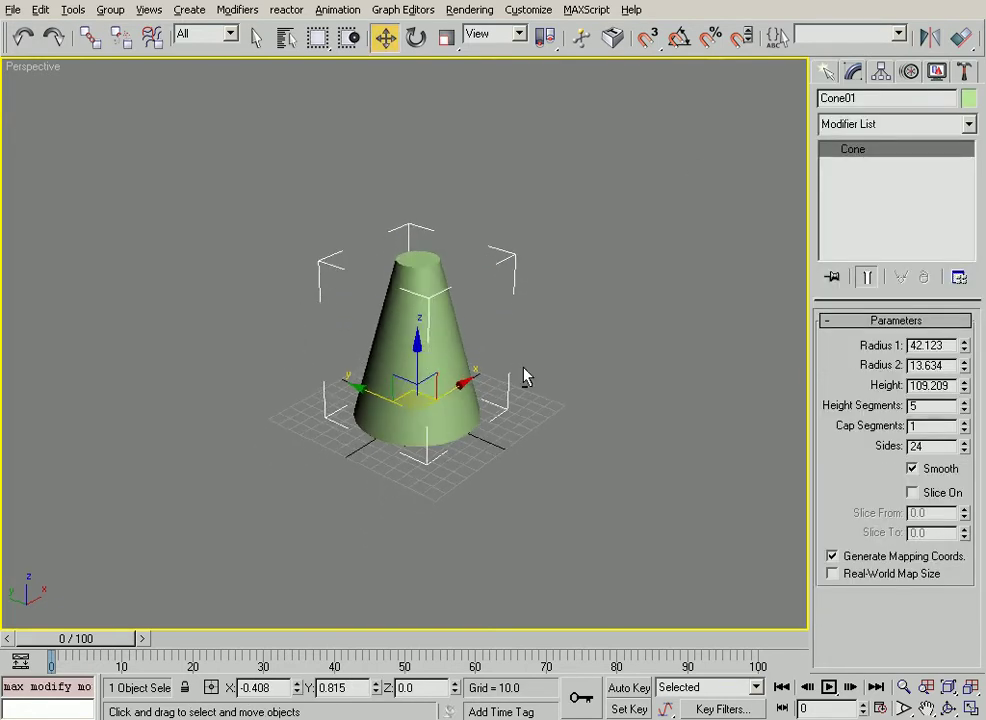
Step: Resize the cone to about 65.7 for Radius 1, 17.5 for Radius 2 and 76.4 for the height
{"action": "key", "text": "alt+z"}
{"action": "left_click_drag", "start_coordinate": [521, 367], "coordinate": [471, 330]}
{"action": "left_click_drag", "start_coordinate": [962, 347], "coordinate": [912, 338]}
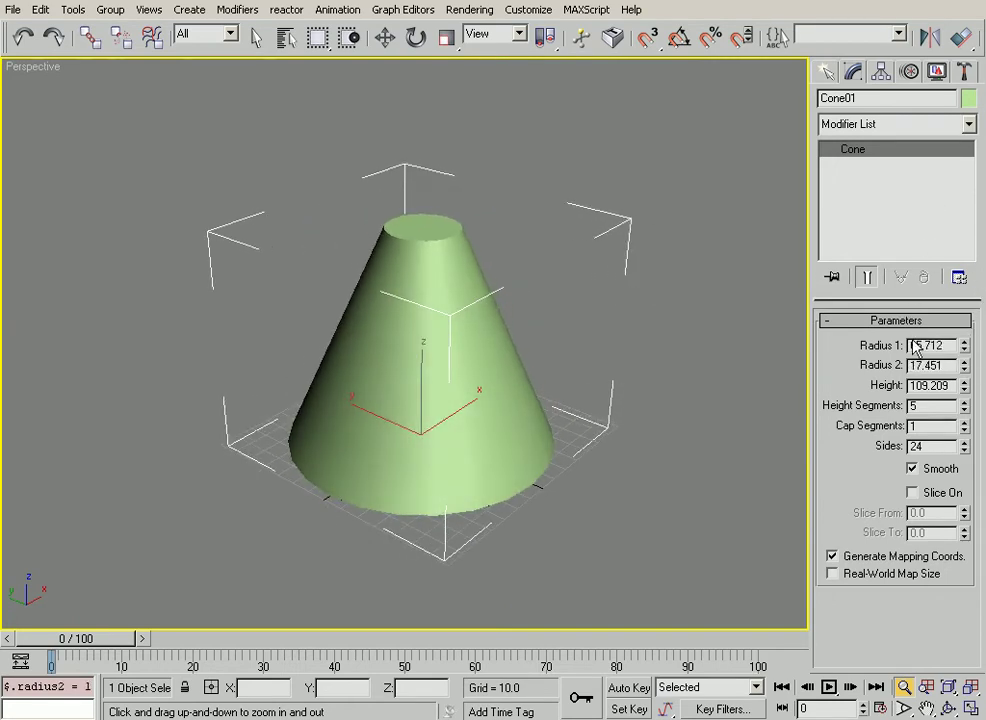
{"action": "left_click_drag", "start_coordinate": [966, 394], "coordinate": [946, 412]}
{"action": "middle_click_drag", "start_coordinate": [592, 387], "coordinate": [566, 380], "text": "alt"}
Step: Display the cone in wireframe and set its height segments to 1
{"action": "key", "text": "F3"}
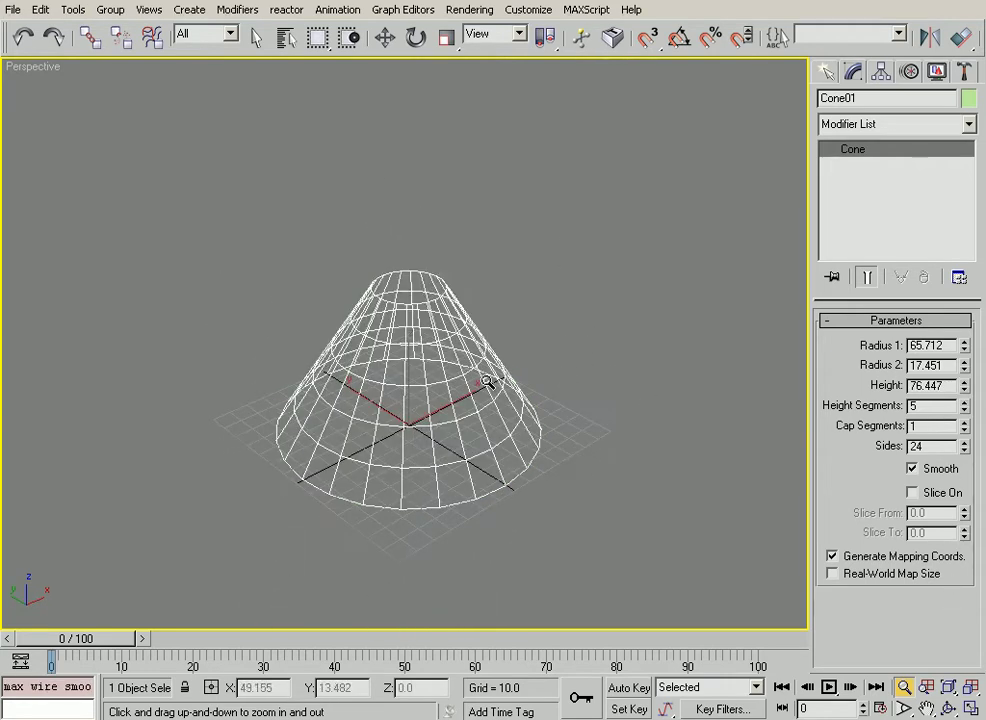
{"action": "mouse_move", "coordinate": [458, 385]}
{"action": "left_mouse_down"}
{"action": "mouse_move", "coordinate": [484, 345]}
{"action": "mouse_move", "coordinate": [492, 369]}
{"action": "left_mouse_up"}
{"action": "middle_click_drag", "start_coordinate": [492, 369], "coordinate": [506, 357], "text": "alt"}
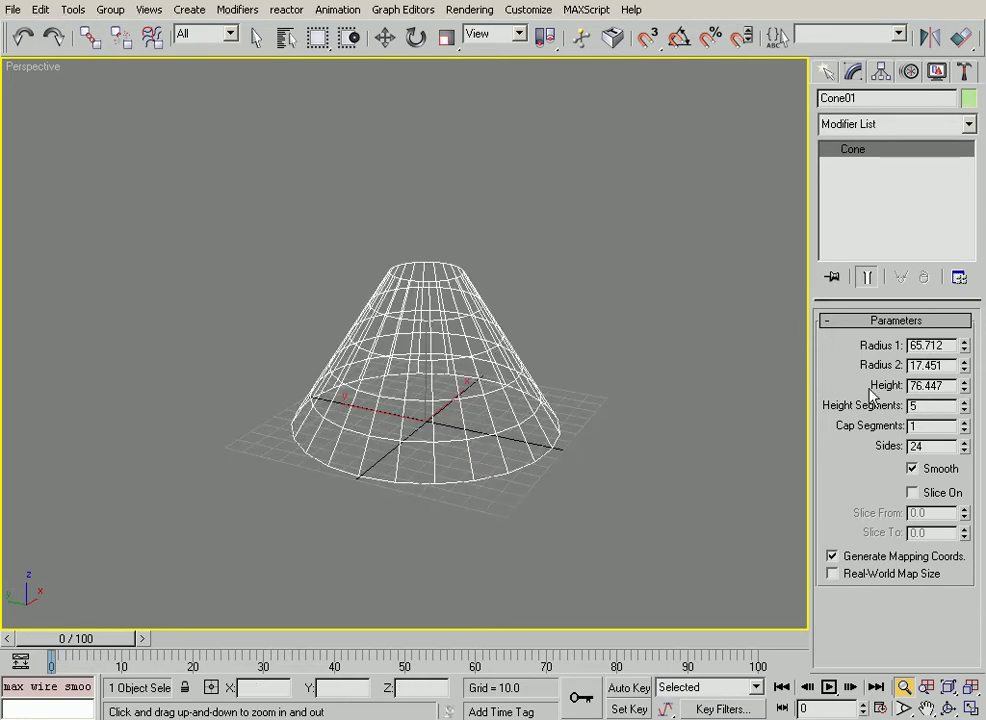
{"action": "left_click_drag", "start_coordinate": [965, 406], "coordinate": [962, 482]}
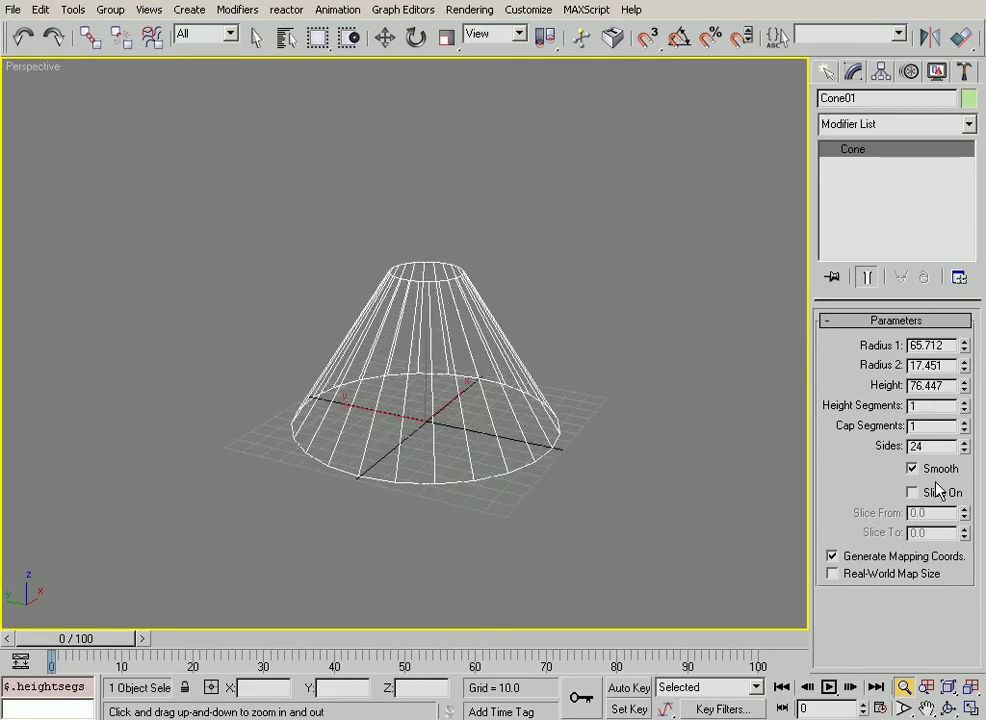
Step: Set the cone's cap segments to 6
{"action": "middle_click_drag", "start_coordinate": [524, 398], "coordinate": [522, 363], "text": "alt"}
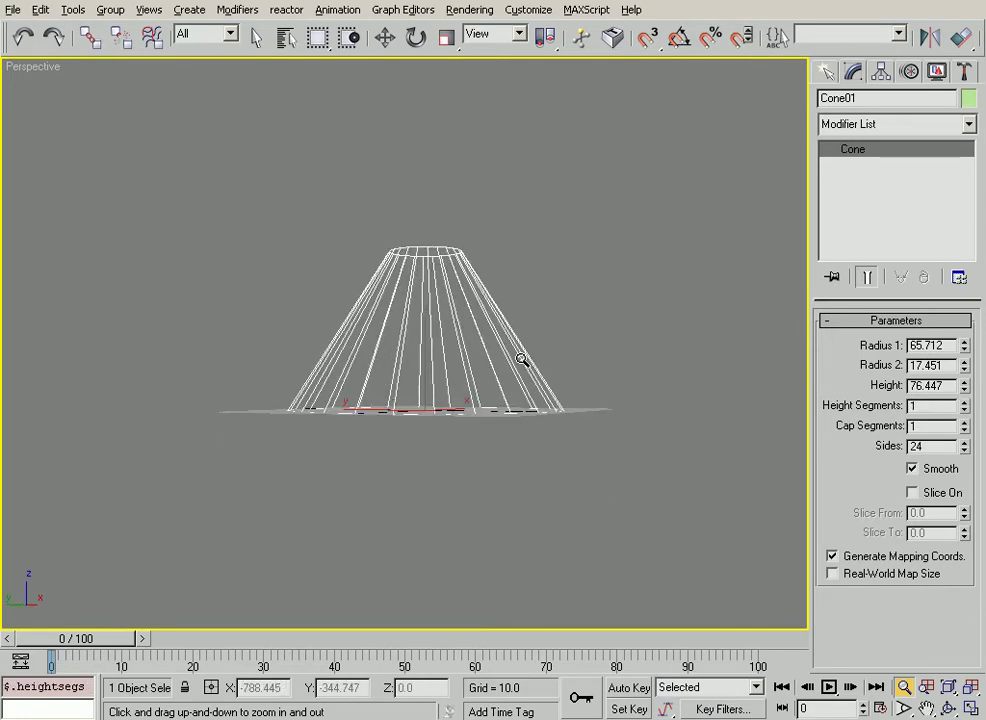
{"action": "mouse_move", "coordinate": [501, 320]}
{"action": "middle_mouse_down", "text": "alt"}
{"action": "mouse_move", "coordinate": [497, 334]}
{"action": "mouse_move", "coordinate": [503, 328]}
{"action": "middle_mouse_up", "text": "alt"}
{"action": "middle_click_drag", "start_coordinate": [445, 346], "coordinate": [440, 460], "text": "alt"}
{"action": "key", "text": "alt+z"}
{"action": "left_click_drag", "start_coordinate": [403, 304], "coordinate": [405, 240]}
{"action": "middle_click_drag", "start_coordinate": [455, 460], "coordinate": [485, 291], "text": "alt"}
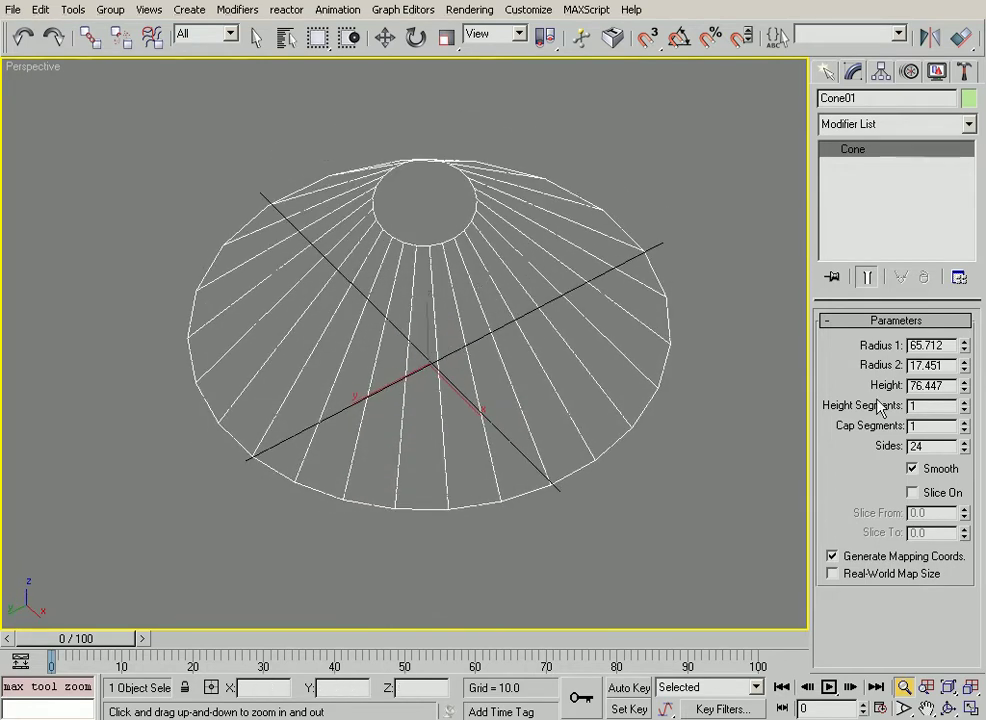
{"action": "left_click", "coordinate": [965, 422]}
{"action": "left_click", "coordinate": [965, 422]}
{"action": "left_click", "coordinate": [965, 422]}
{"action": "left_click", "coordinate": [965, 422]}
{"action": "left_click", "coordinate": [965, 422]}
Step: Return the cone to shaded display and set its cap segments to 1
{"action": "middle_click_drag", "start_coordinate": [603, 381], "coordinate": [527, 545], "text": "alt"}
{"action": "mouse_move", "coordinate": [375, 286]}
{"action": "middle_mouse_down"}
{"action": "mouse_move", "coordinate": [401, 253]}
{"action": "mouse_move", "coordinate": [387, 286]}
{"action": "mouse_move", "coordinate": [407, 299]}
{"action": "mouse_move", "coordinate": [402, 322]}
{"action": "middle_mouse_up"}
{"action": "scroll", "coordinate": [398, 264], "scroll_direction": "down", "scroll_amount": 1}
{"action": "key", "text": "F3"}
{"action": "scroll", "coordinate": [402, 315], "scroll_direction": "up", "scroll_amount": 1}
{"action": "left_click_drag", "start_coordinate": [402, 292], "coordinate": [400, 306]}
{"action": "middle_click_drag", "start_coordinate": [400, 306], "coordinate": [394, 312], "text": "alt"}
{"action": "middle_click_drag", "start_coordinate": [399, 361], "coordinate": [411, 325]}
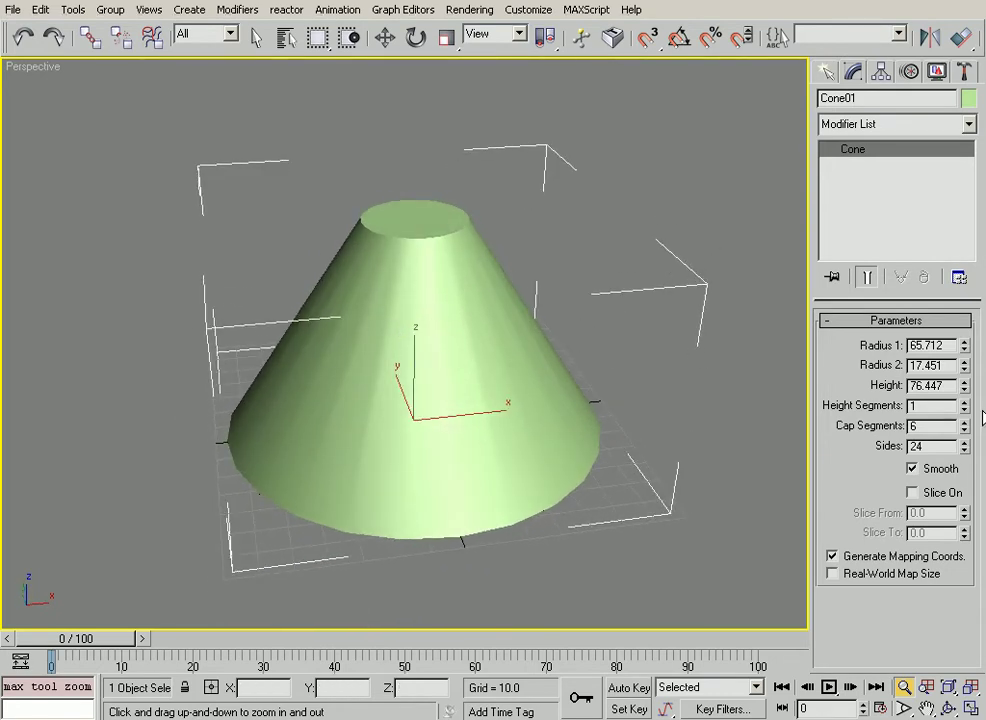
{"action": "left_click_drag", "start_coordinate": [966, 430], "coordinate": [965, 465]}
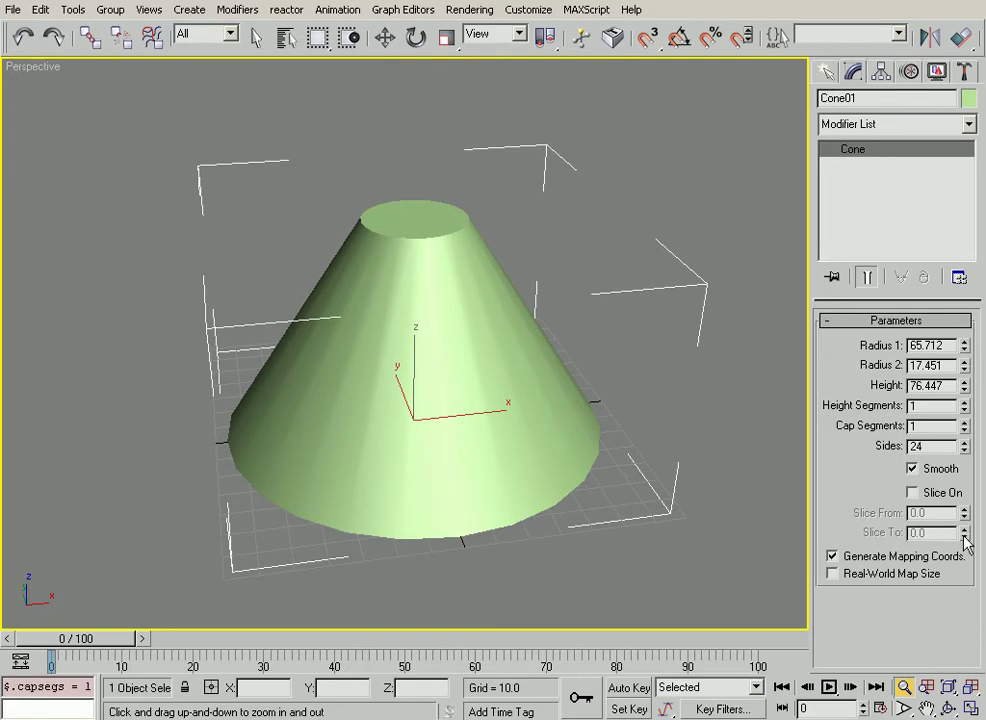
Step: Check the cone in wireframe, return to shaded display and set its sides to 7
{"action": "middle_click_drag", "start_coordinate": [539, 379], "coordinate": [547, 414], "text": "alt"}
{"action": "key", "text": "F3"}
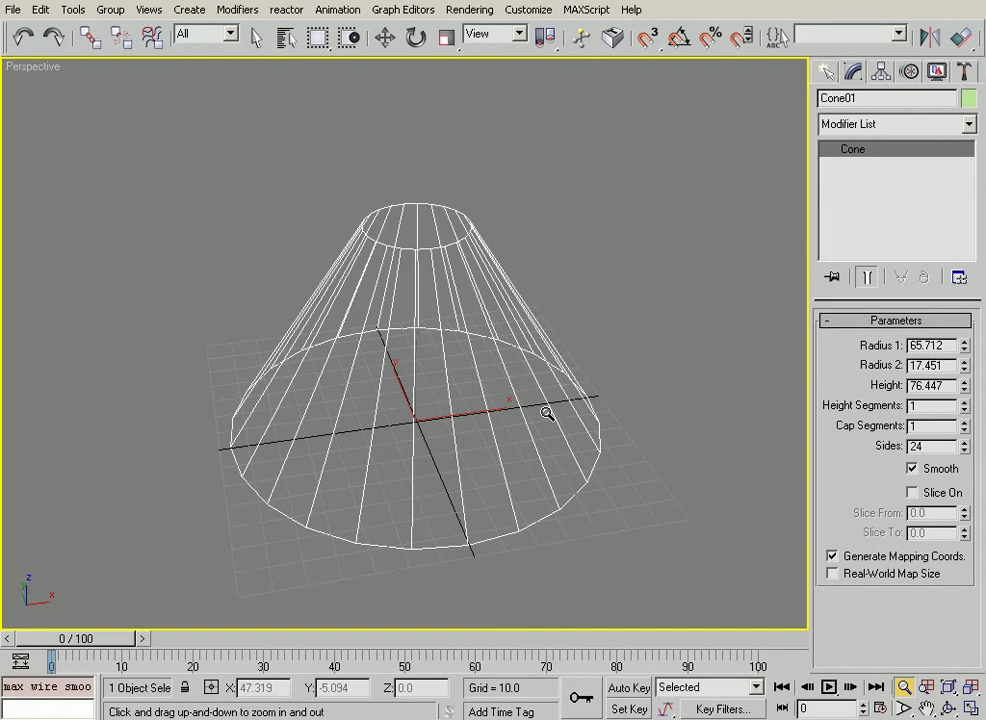
{"action": "middle_click_drag", "start_coordinate": [530, 411], "coordinate": [513, 409], "text": "alt"}
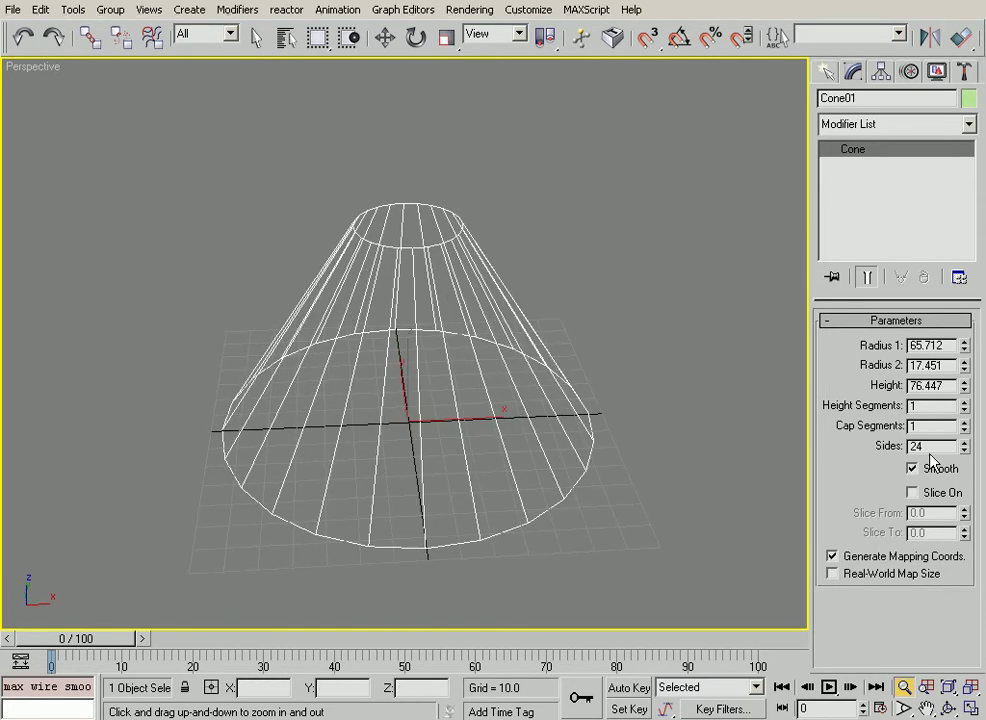
{"action": "key", "text": "F3"}
{"action": "mouse_move", "coordinate": [504, 348]}
{"action": "middle_mouse_down", "text": "alt"}
{"action": "mouse_move", "coordinate": [493, 409]}
{"action": "mouse_move", "coordinate": [458, 246]}
{"action": "mouse_move", "coordinate": [442, 304]}
{"action": "mouse_move", "coordinate": [447, 277]}
{"action": "mouse_move", "coordinate": [445, 349]}
{"action": "mouse_move", "coordinate": [455, 318]}
{"action": "middle_mouse_up", "text": "alt"}
{"action": "left_click_drag", "start_coordinate": [966, 452], "coordinate": [945, 605]}
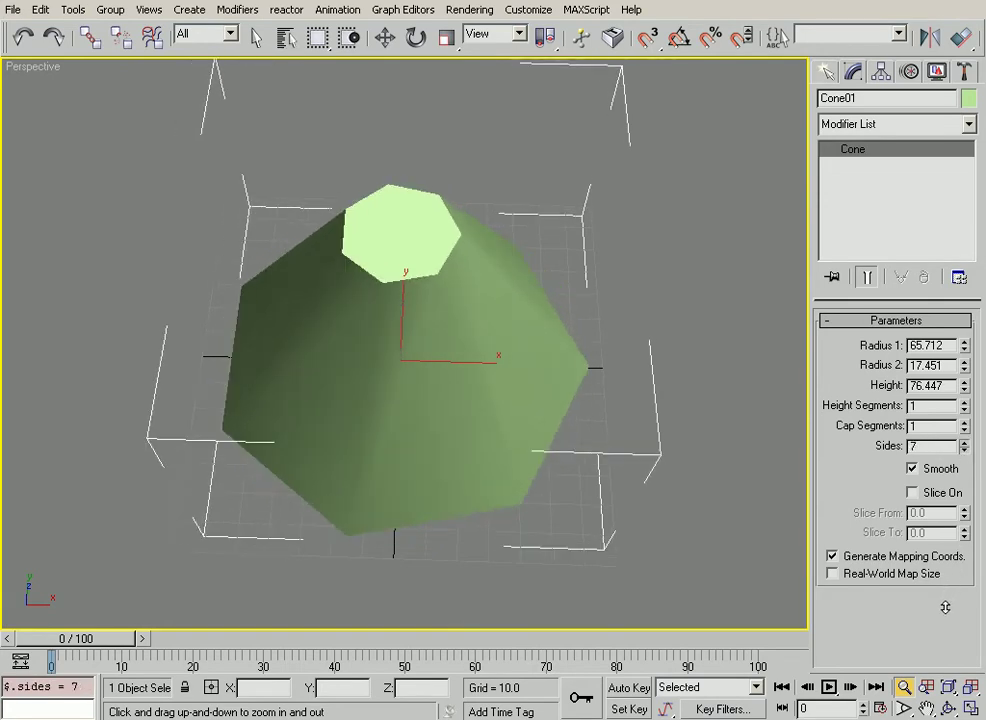
{"action": "middle_click_drag", "start_coordinate": [497, 431], "coordinate": [474, 420], "text": "alt"}
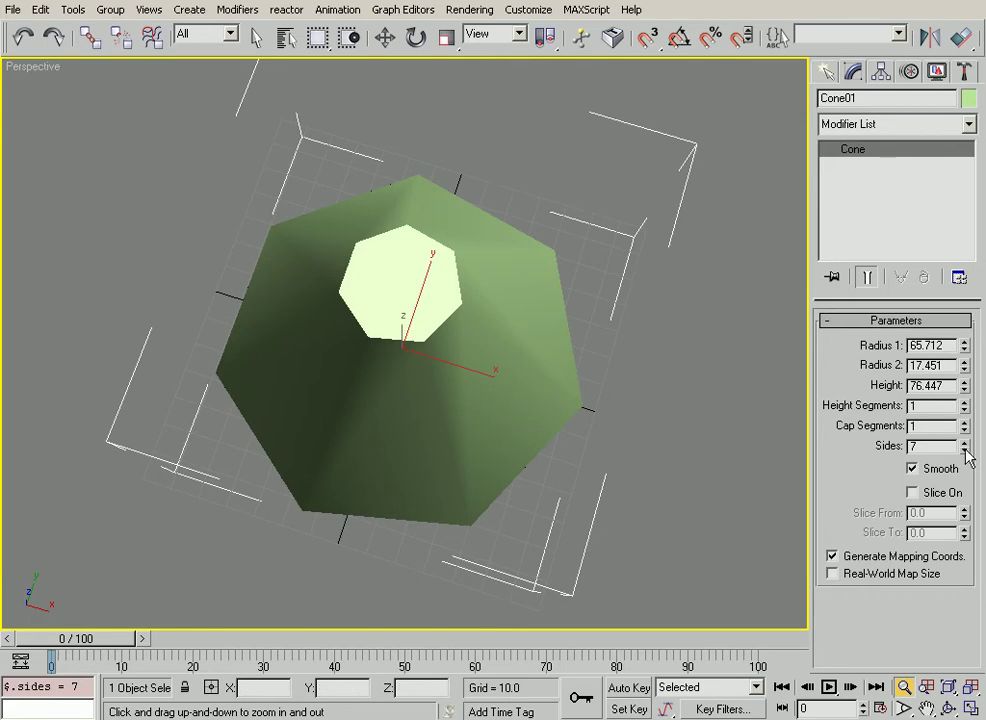
Step: Set the cone's sides to 34 and its height segments to 5, shown in wireframe
{"action": "left_click_drag", "start_coordinate": [966, 452], "coordinate": [898, 200]}
{"action": "middle_click_drag", "start_coordinate": [476, 314], "coordinate": [617, 340], "text": "alt"}
{"action": "left_click_drag", "start_coordinate": [967, 410], "coordinate": [966, 384]}
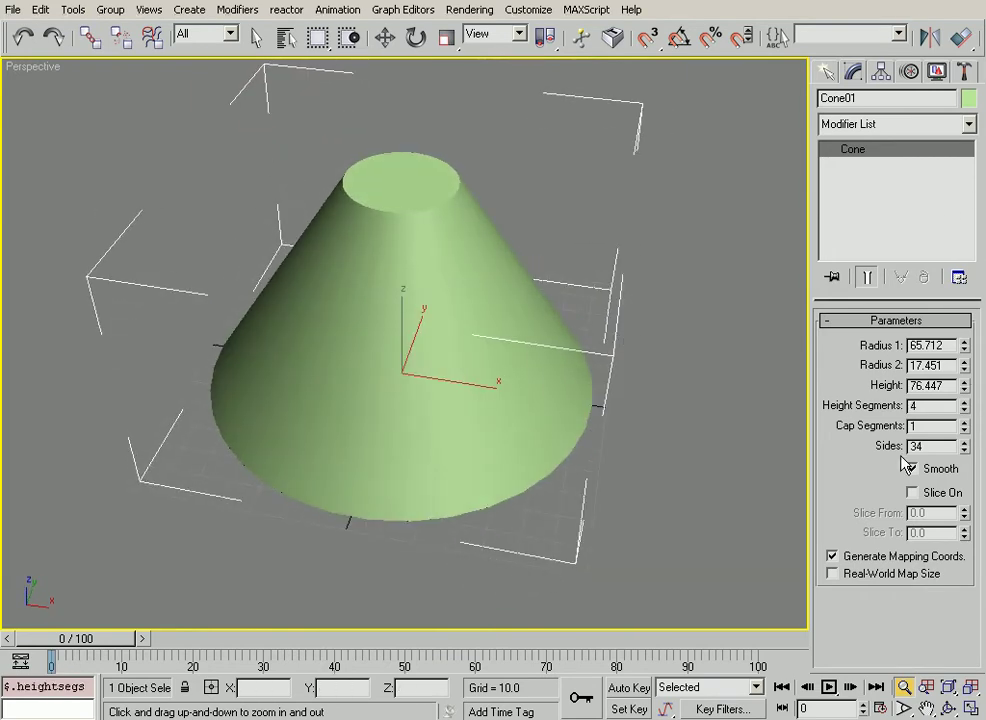
{"action": "key", "text": "F3"}
{"action": "mouse_move", "coordinate": [491, 493]}
{"action": "middle_mouse_down"}
{"action": "mouse_move", "coordinate": [489, 508]}
{"action": "mouse_move", "coordinate": [501, 477]}
{"action": "mouse_move", "coordinate": [507, 487]}
{"action": "middle_mouse_up"}
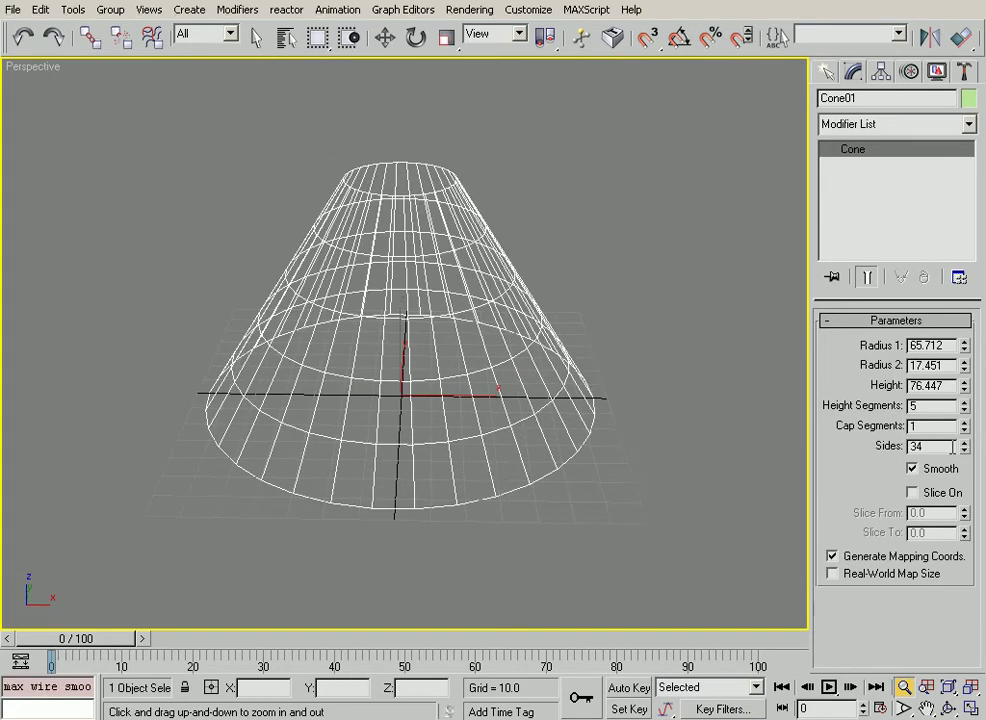
Step: Set the cone's sides to 52 and return to shaded display
{"action": "left_click_drag", "start_coordinate": [965, 446], "coordinate": [977, 330]}
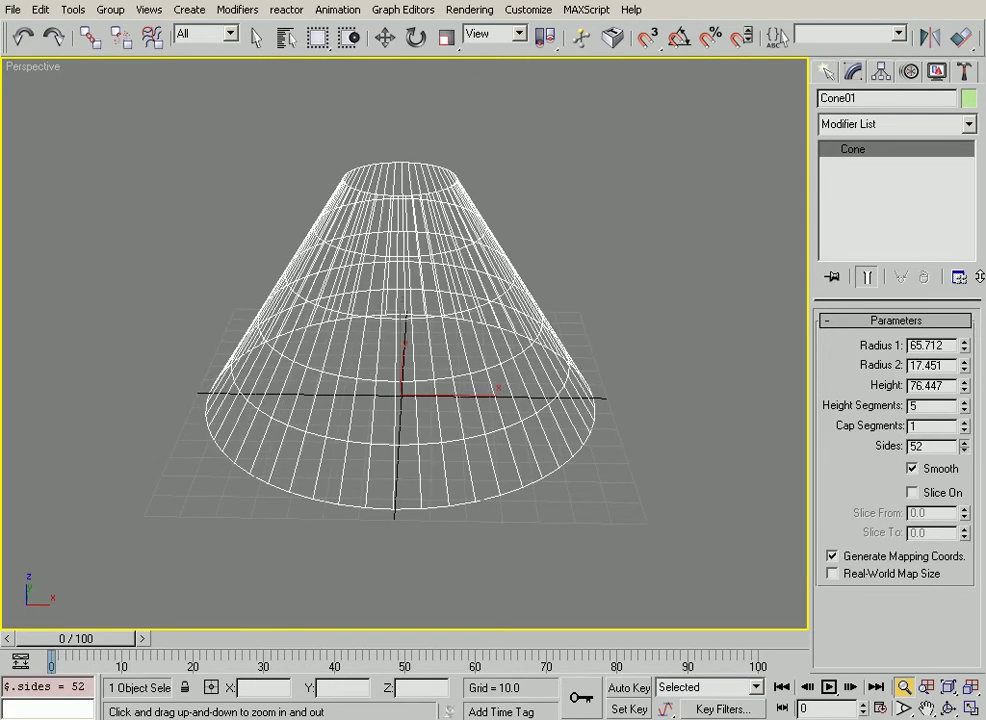
{"action": "left_click_drag", "start_coordinate": [440, 352], "coordinate": [396, 405]}
{"action": "key", "text": "F3"}
{"action": "middle_click_drag", "start_coordinate": [420, 388], "coordinate": [379, 372], "text": "alt"}
{"action": "scroll", "coordinate": [383, 393], "scroll_direction": "up", "scroll_amount": 1}
{"action": "middle_click_drag", "start_coordinate": [379, 372], "coordinate": [370, 382], "text": "alt"}
{"action": "scroll", "coordinate": [372, 380], "scroll_direction": "up", "scroll_amount": 2}
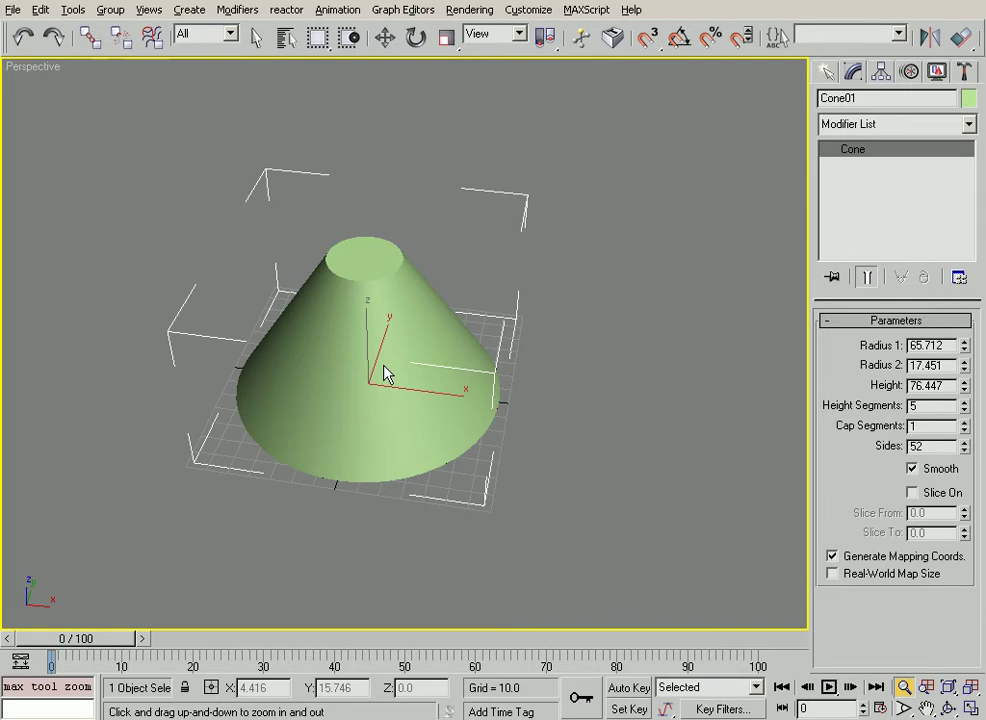
{"action": "scroll", "coordinate": [385, 348], "scroll_direction": "up", "scroll_amount": 2}
{"action": "middle_click_drag", "start_coordinate": [383, 337], "coordinate": [392, 326]}
{"action": "mouse_move", "coordinate": [436, 399]}
{"action": "left_mouse_down"}
{"action": "mouse_move", "coordinate": [425, 434]}
{"action": "mouse_move", "coordinate": [431, 403]}
{"action": "mouse_move", "coordinate": [450, 400]}
{"action": "left_mouse_up"}
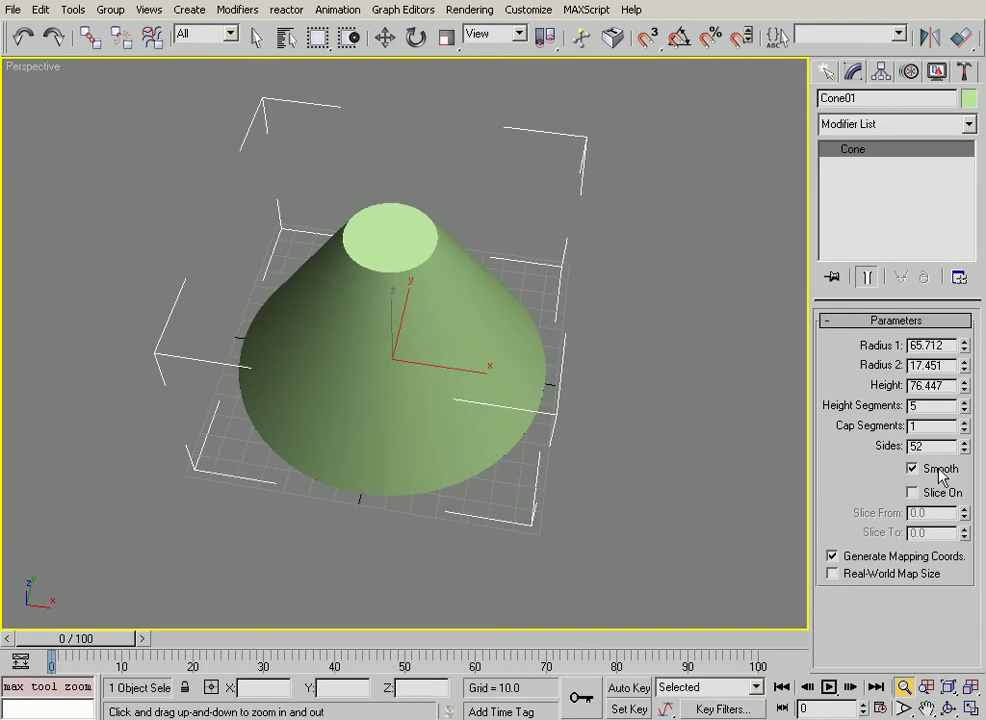
Step: Turn off smoothing on the cone and set it to 27 sides and 1 height segment
{"action": "left_click", "coordinate": [912, 468]}
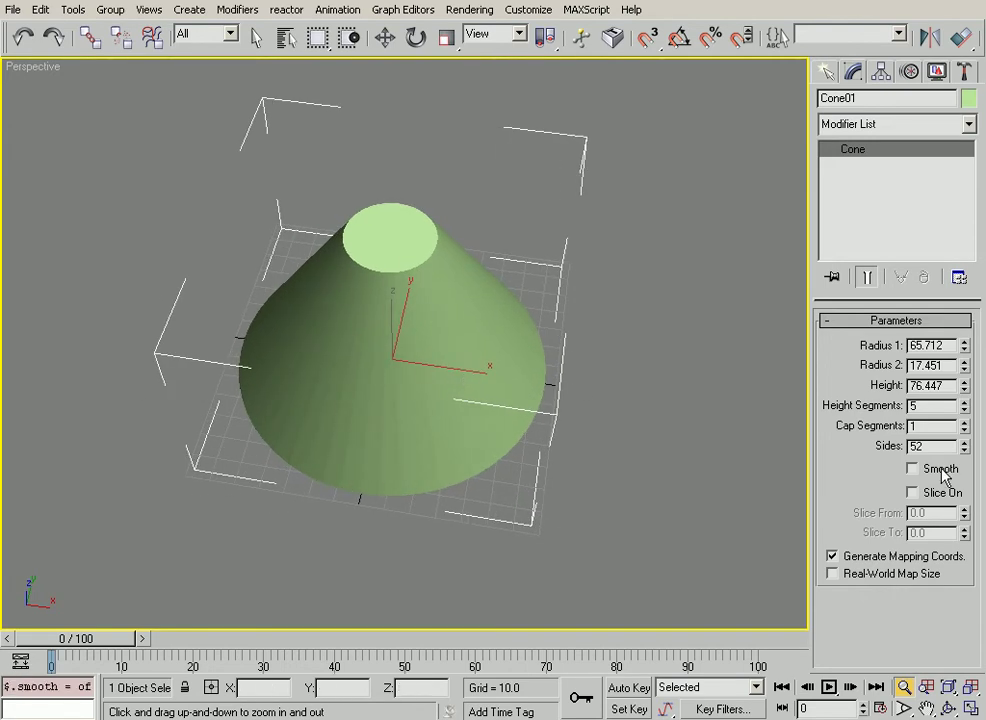
{"action": "left_click_drag", "start_coordinate": [519, 372], "coordinate": [537, 285]}
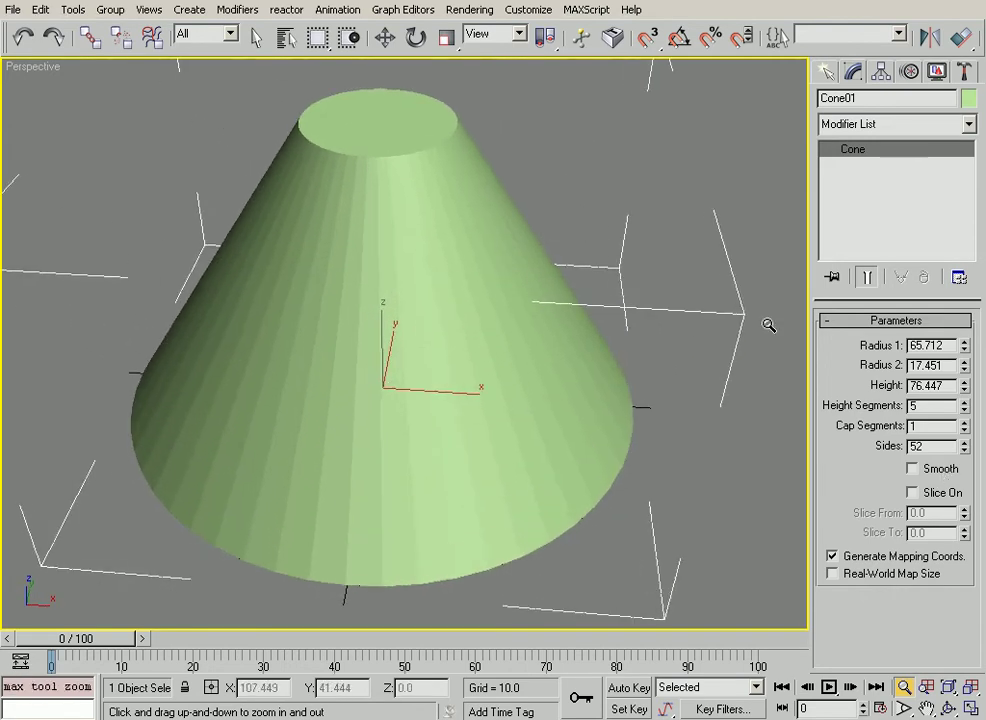
{"action": "left_click_drag", "start_coordinate": [967, 450], "coordinate": [924, 684]}
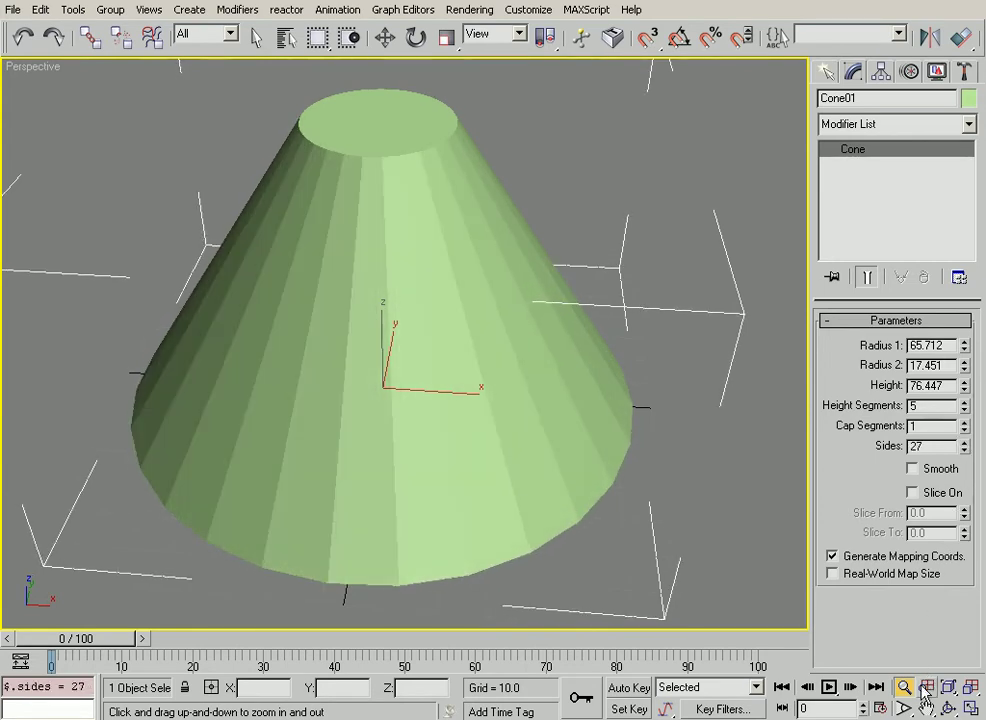
{"action": "left_click", "coordinate": [964, 410]}
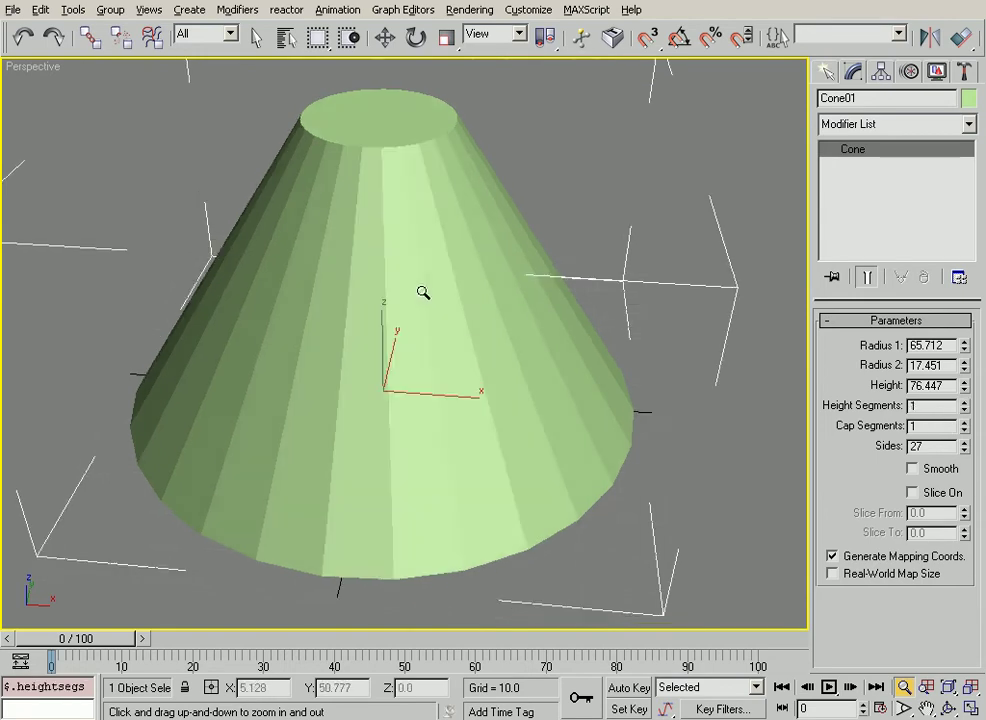
Step: Examine the faceted cone in wireframe from several angles and return to shaded display
{"action": "left_click_drag", "start_coordinate": [425, 297], "coordinate": [371, 288]}
{"action": "key", "text": "F3"}
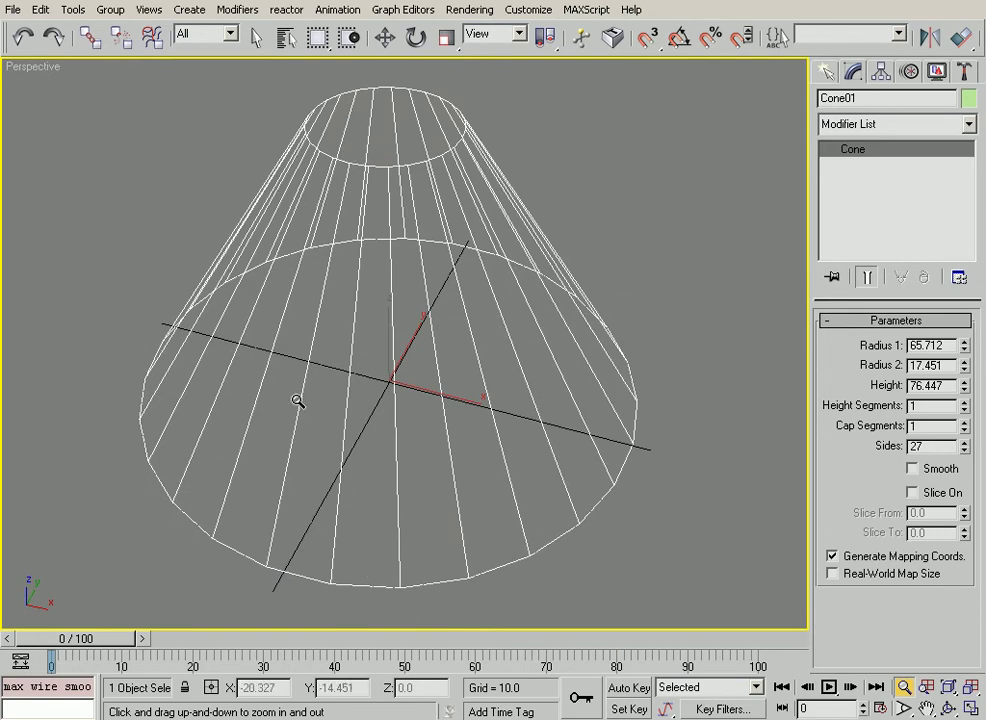
{"action": "left_click_drag", "start_coordinate": [317, 172], "coordinate": [718, 398]}
{"action": "mouse_move", "coordinate": [581, 388]}
{"action": "left_mouse_down"}
{"action": "mouse_move", "coordinate": [577, 396]}
{"action": "mouse_move", "coordinate": [398, 345]}
{"action": "mouse_move", "coordinate": [367, 323]}
{"action": "left_mouse_up"}
{"action": "key", "text": "F3"}
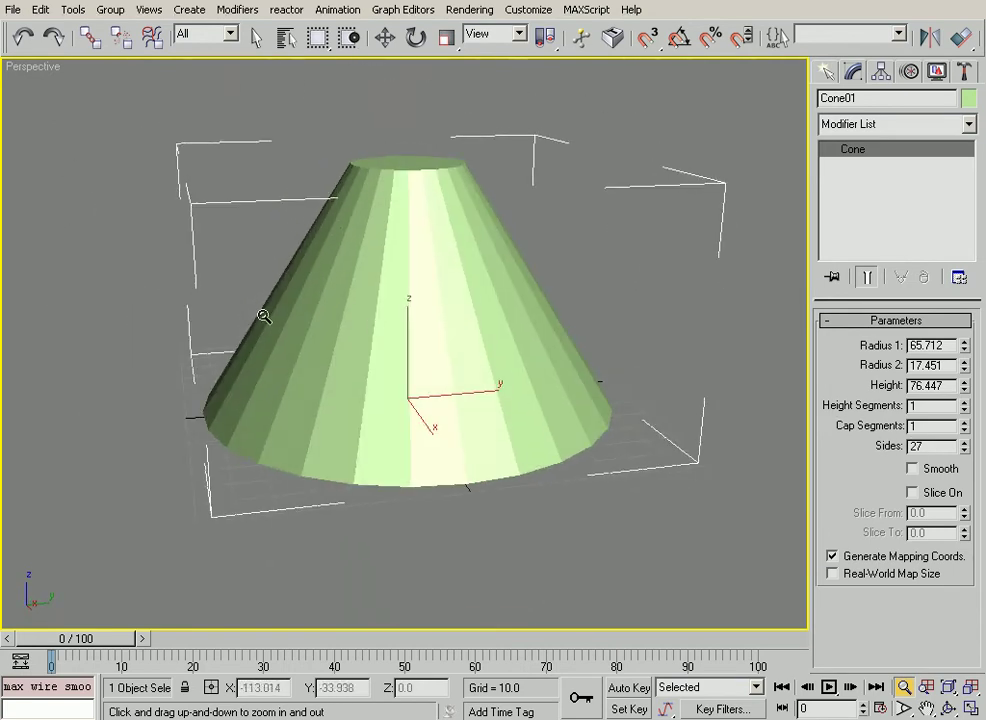
Step: Reduce the cone's sides to 3
{"action": "middle_click_drag", "start_coordinate": [502, 291], "coordinate": [508, 320], "text": "alt"}
{"action": "left_click_drag", "start_coordinate": [508, 320], "coordinate": [527, 296]}
{"action": "left_click_drag", "start_coordinate": [965, 450], "coordinate": [937, 18]}
{"action": "middle_click_drag", "start_coordinate": [290, 219], "coordinate": [216, 269], "text": "alt"}
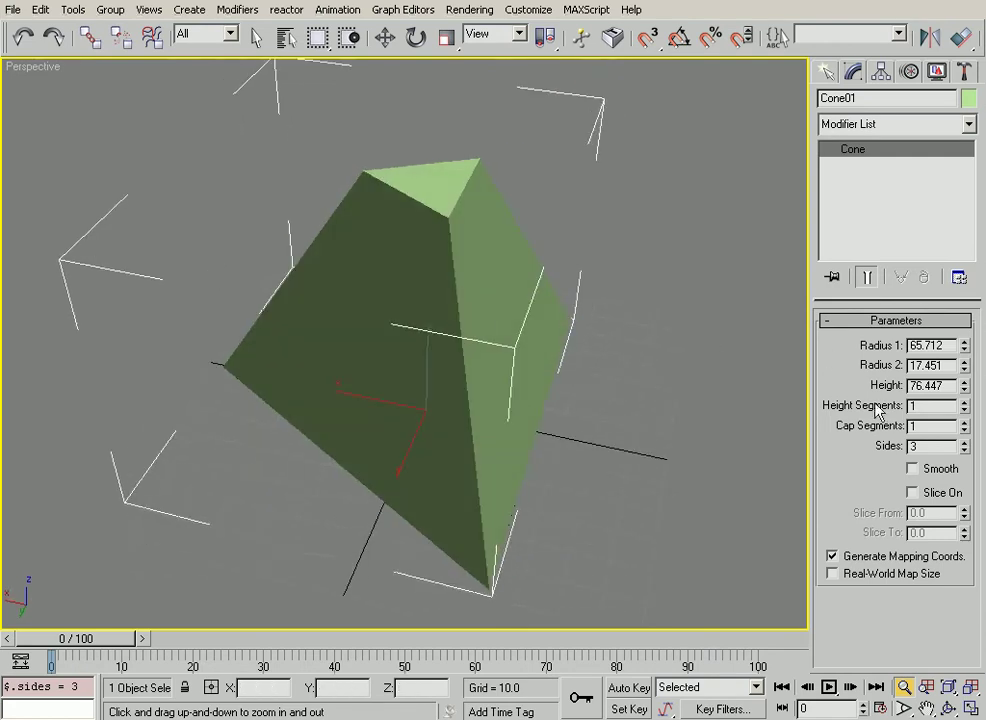
Step: Turn on smoothing for the three-sided cone, inspect it from all around, and turn smoothing off again
{"action": "left_click", "coordinate": [913, 468]}
{"action": "middle_click_drag", "start_coordinate": [485, 333], "coordinate": [670, 327], "text": "alt"}
{"action": "middle_click_drag", "start_coordinate": [307, 260], "coordinate": [463, 308], "text": "alt"}
{"action": "middle_click_drag", "start_coordinate": [515, 184], "coordinate": [344, 272], "text": "alt"}
{"action": "left_click", "coordinate": [940, 469]}
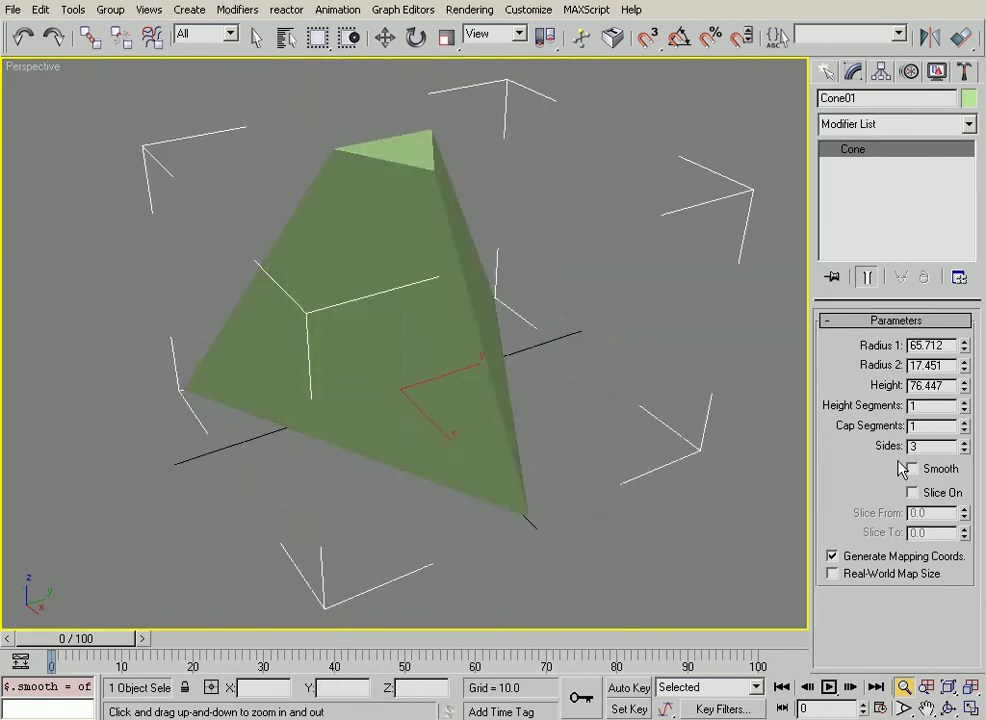
Step: Increase the cone's sides to 9 with smoothing off and inspect the facets
{"action": "middle_click_drag", "start_coordinate": [730, 368], "coordinate": [611, 393], "text": "alt"}
{"action": "left_click", "coordinate": [965, 443]}
{"action": "left_click", "coordinate": [965, 443]}
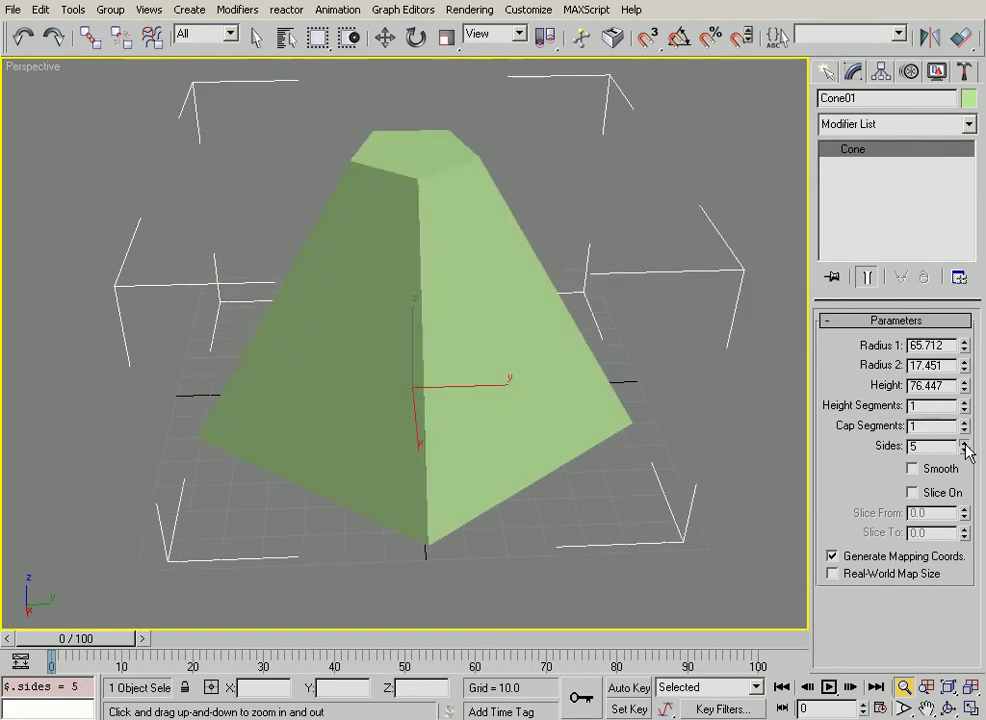
{"action": "left_click", "coordinate": [965, 443]}
{"action": "left_click", "coordinate": [965, 443]}
{"action": "left_click", "coordinate": [965, 443]}
{"action": "left_click", "coordinate": [965, 443]}
{"action": "middle_click_drag", "start_coordinate": [590, 352], "coordinate": [422, 366], "text": "alt"}
{"action": "middle_click_drag", "start_coordinate": [579, 428], "coordinate": [463, 279], "text": "alt"}
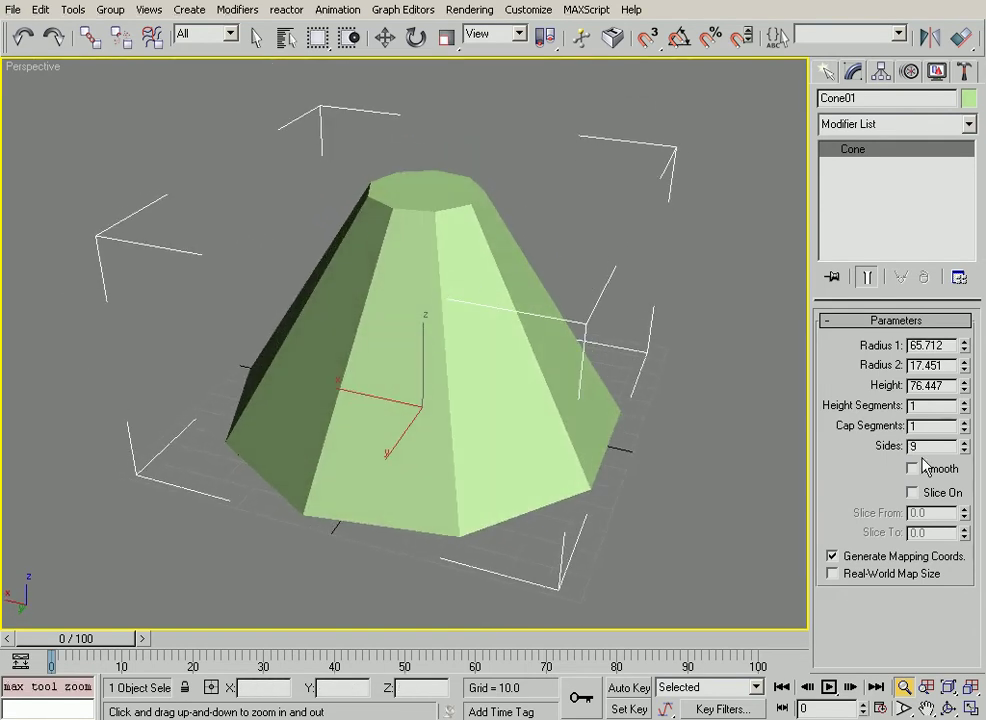
Step: Turn on smoothing for the cone and set its sides to 24
{"action": "left_click", "coordinate": [928, 469]}
{"action": "middle_click_drag", "start_coordinate": [716, 362], "coordinate": [638, 383], "text": "alt"}
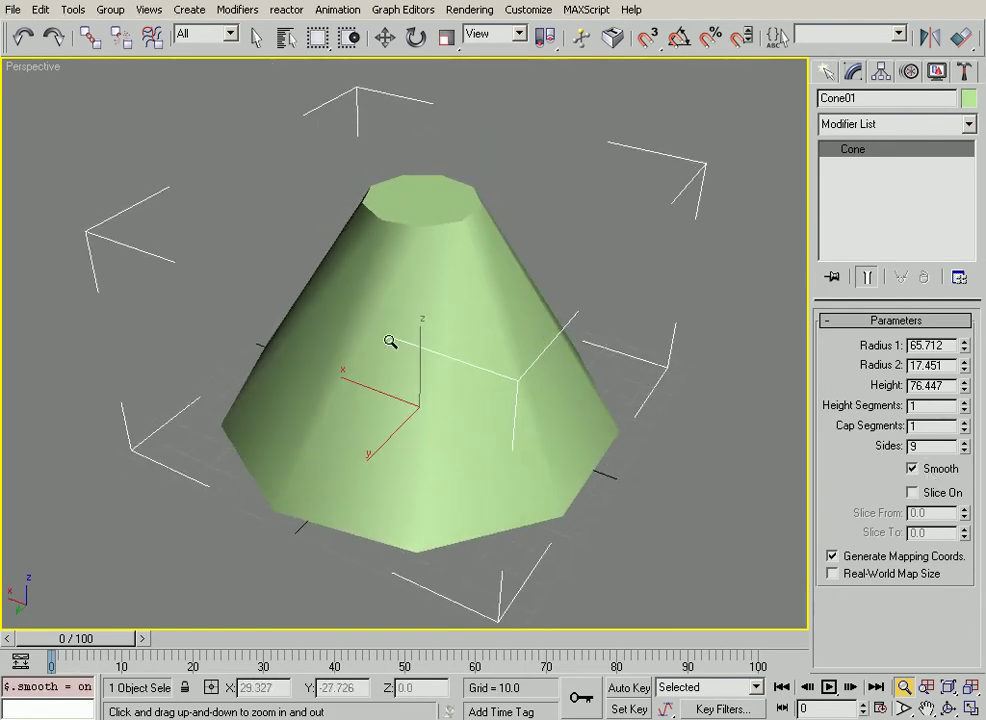
{"action": "left_click_drag", "start_coordinate": [966, 451], "coordinate": [966, 393]}
{"action": "mouse_move", "coordinate": [766, 372]}
{"action": "middle_mouse_down", "text": "alt"}
{"action": "mouse_move", "coordinate": [579, 376]}
{"action": "mouse_move", "coordinate": [564, 413]}
{"action": "middle_mouse_up", "text": "alt"}
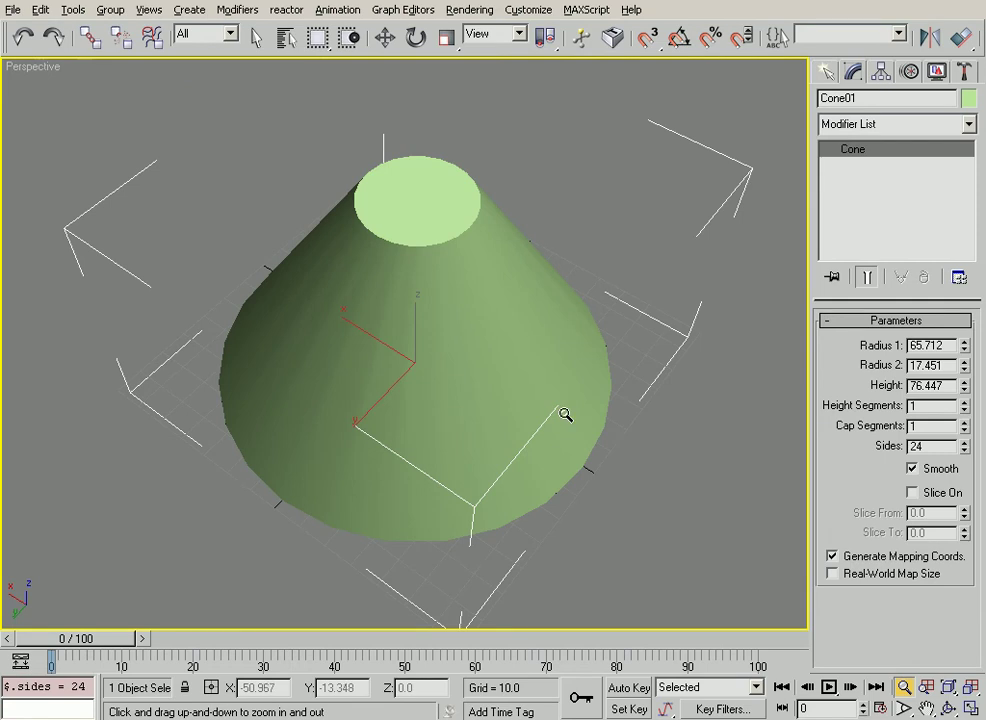
Step: Enable slicing on the cone and show it shaded in the maximized Top view
{"action": "left_click", "coordinate": [944, 494]}
{"action": "middle_click_drag", "start_coordinate": [550, 398], "coordinate": [526, 418], "text": "alt"}
{"action": "left_click_drag", "start_coordinate": [509, 377], "coordinate": [535, 392]}
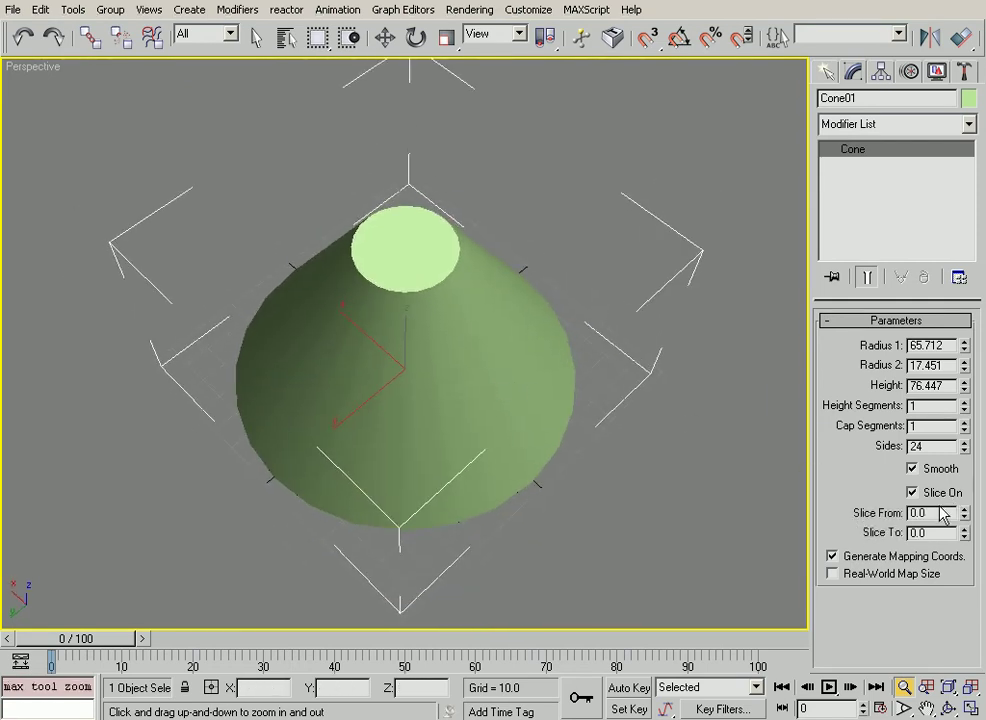
{"action": "key", "text": "alt+w"}
{"action": "key", "text": "w"}
{"action": "left_click", "coordinate": [319, 229]}
{"action": "key", "text": "alt+w"}
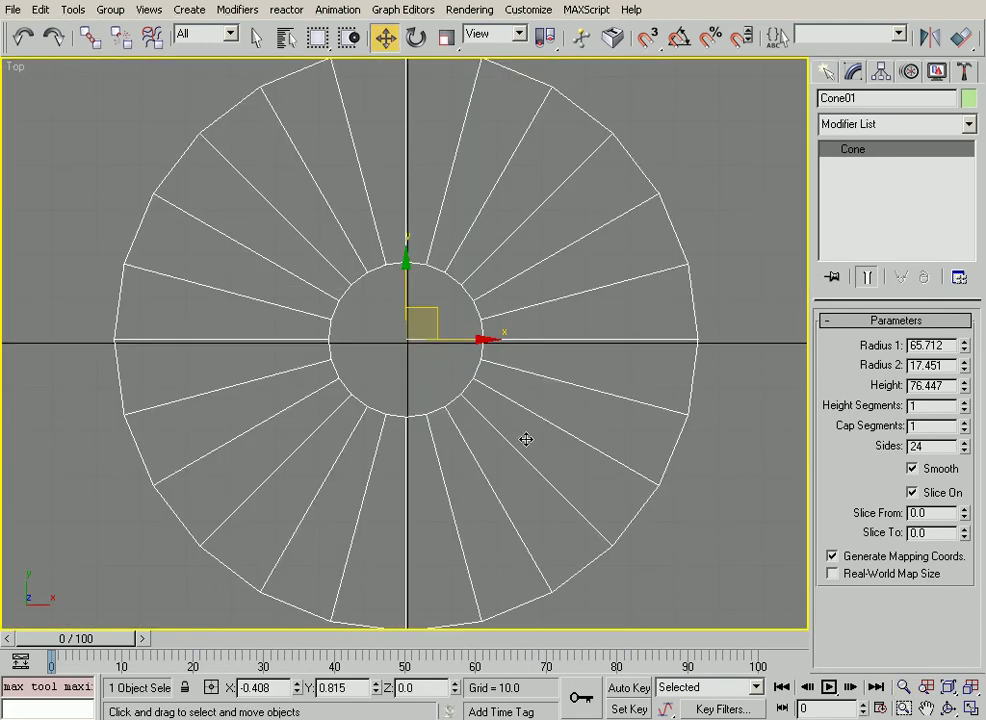
{"action": "key", "text": "F3"}
{"action": "scroll", "coordinate": [572, 484], "scroll_direction": "down", "scroll_amount": 2}
{"action": "middle_click_drag", "start_coordinate": [566, 482], "coordinate": [511, 403]}
{"action": "scroll", "coordinate": [541, 453], "scroll_direction": "down", "scroll_amount": 2}
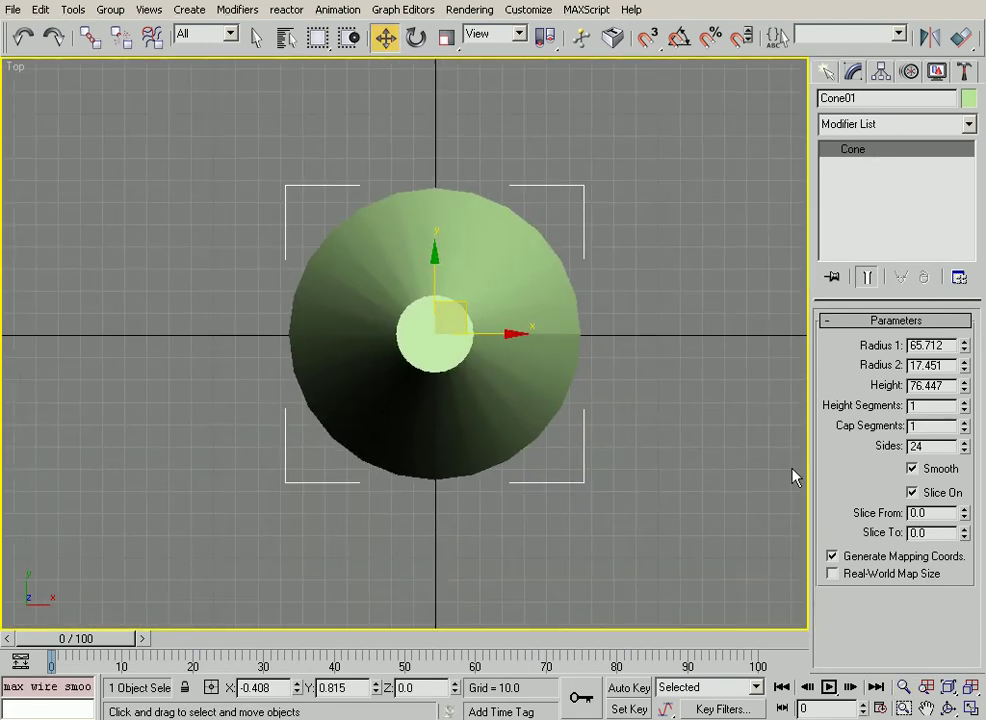
Step: Set the cone's Slice From angle to 90
{"action": "left_click_drag", "start_coordinate": [965, 517], "coordinate": [930, 350]}
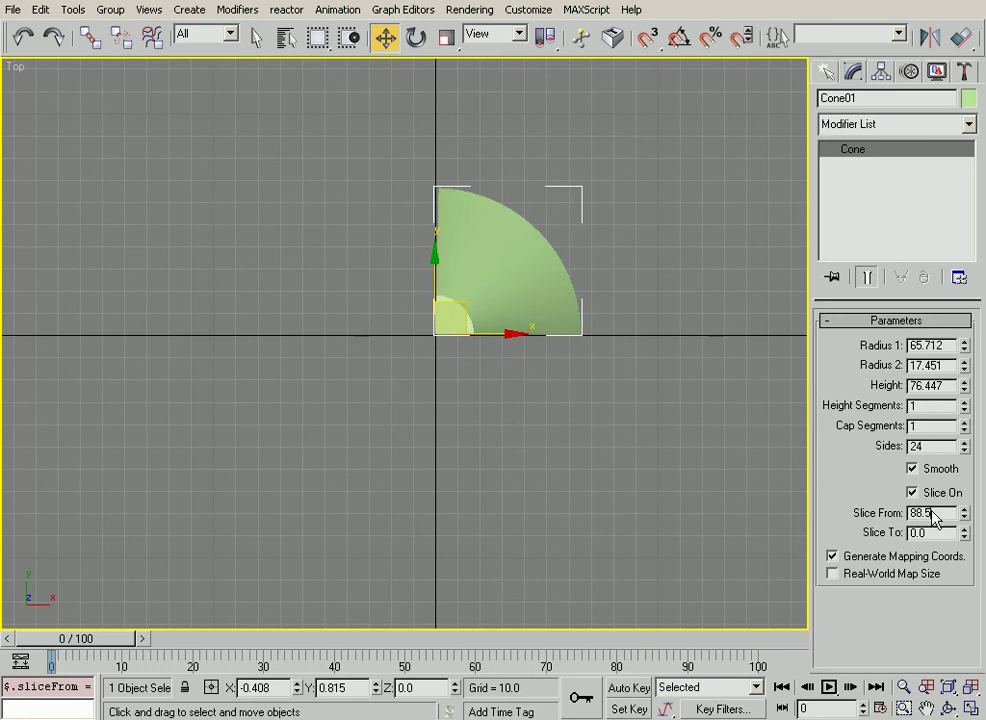
{"action": "middle_click_drag", "start_coordinate": [575, 444], "coordinate": [557, 437]}
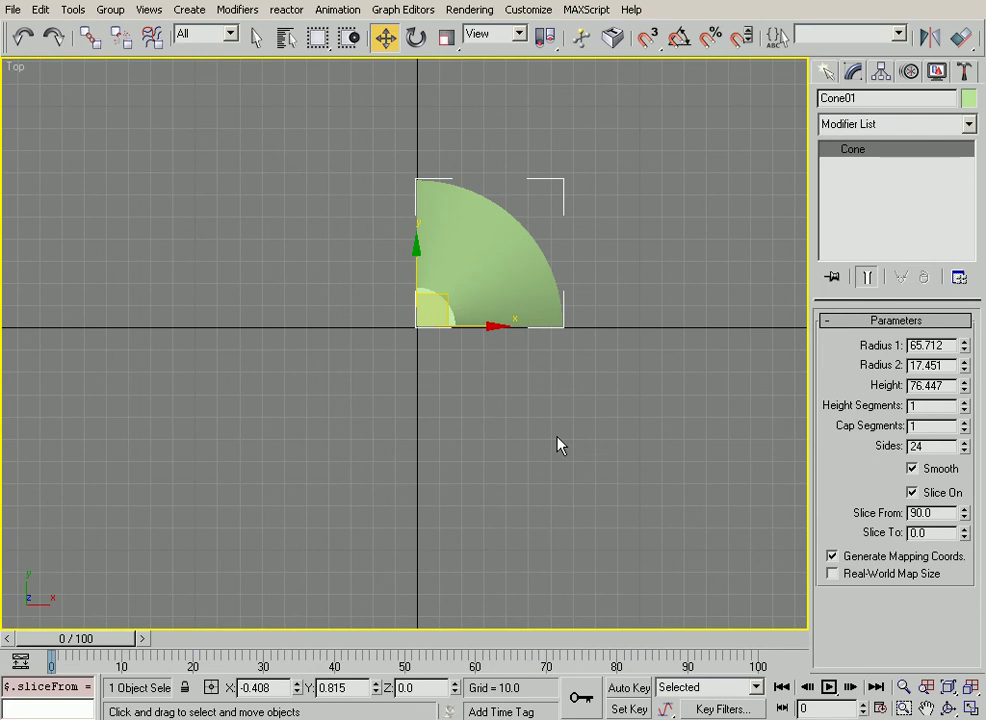
{"action": "middle_click_drag", "start_coordinate": [609, 293], "coordinate": [597, 320]}
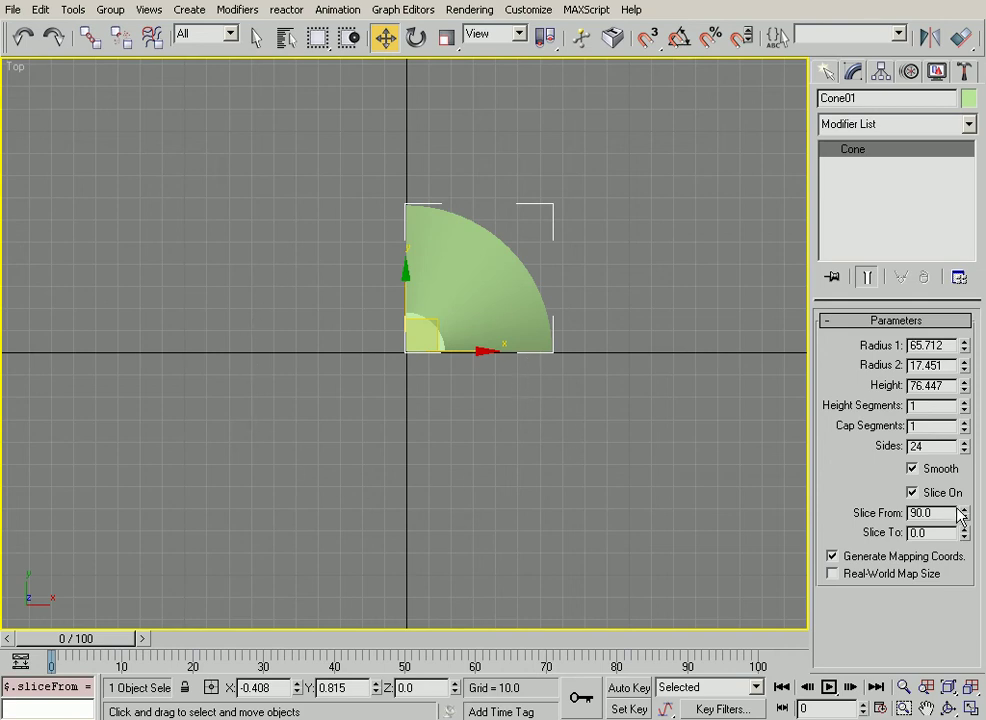
Step: Set the cone's Slice From angle to 226.5 and show the slice in the maximized Perspective view
{"action": "left_click_drag", "start_coordinate": [965, 517], "coordinate": [965, 468]}
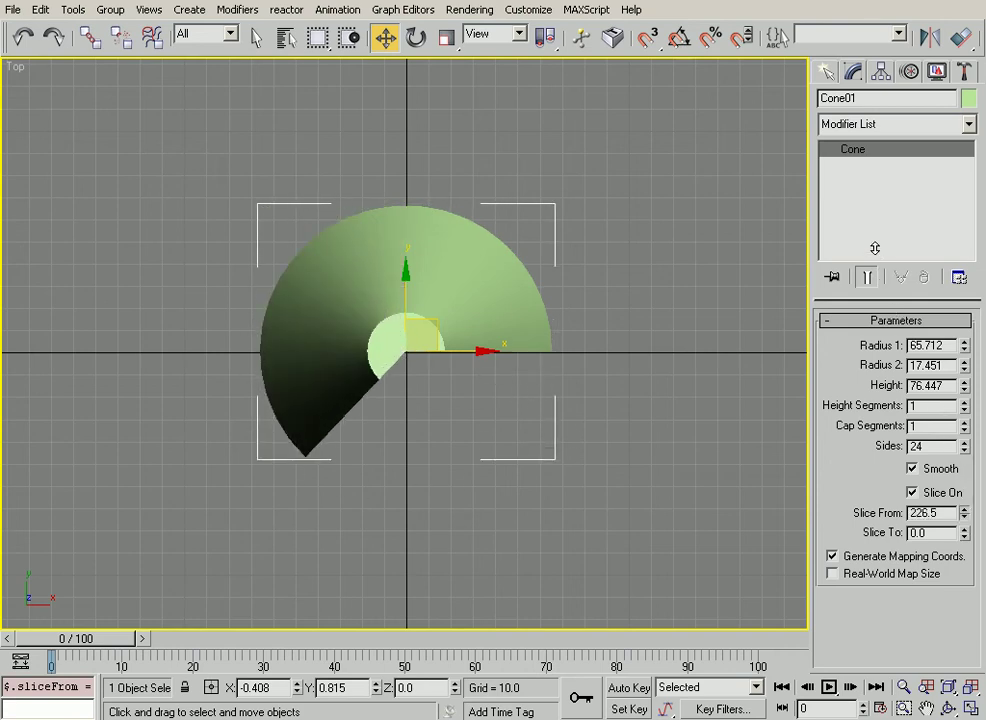
{"action": "key", "text": "alt+w"}
{"action": "right_click", "coordinate": [717, 487]}
{"action": "key", "text": "alt+w"}
{"action": "middle_click_drag", "start_coordinate": [717, 485], "coordinate": [528, 432], "text": "alt"}
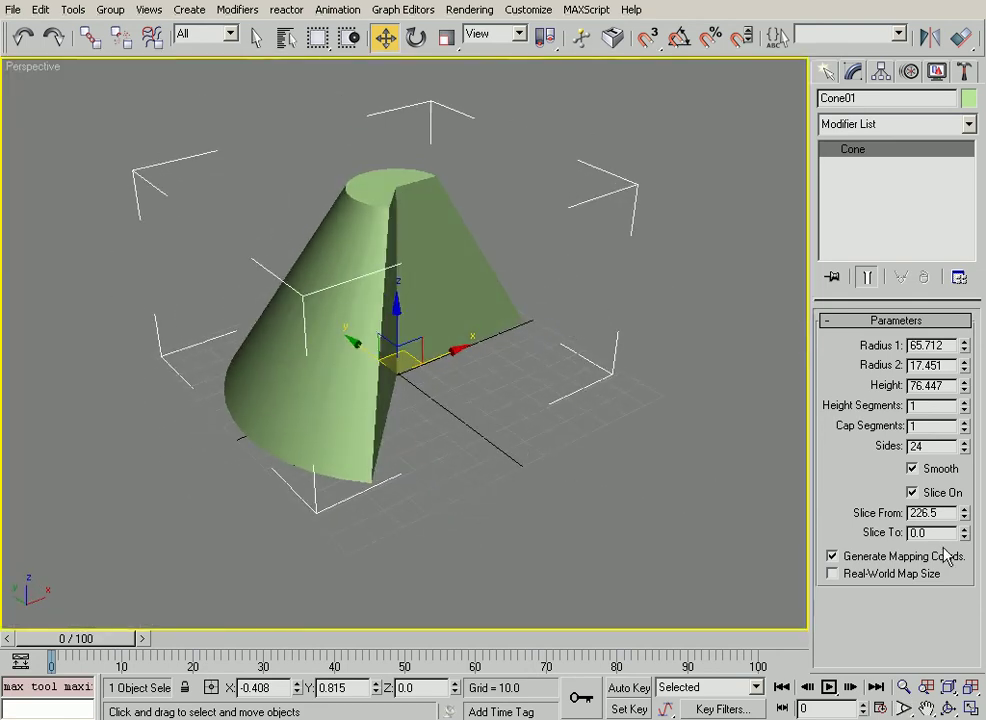
Step: Set the cone's Slice From to 245.5, Radius 1 to 59.798 and height to 19.876, and enlarge Radius 2
{"action": "left_click_drag", "start_coordinate": [965, 517], "coordinate": [940, 476]}
{"action": "left_click_drag", "start_coordinate": [965, 345], "coordinate": [966, 420]}
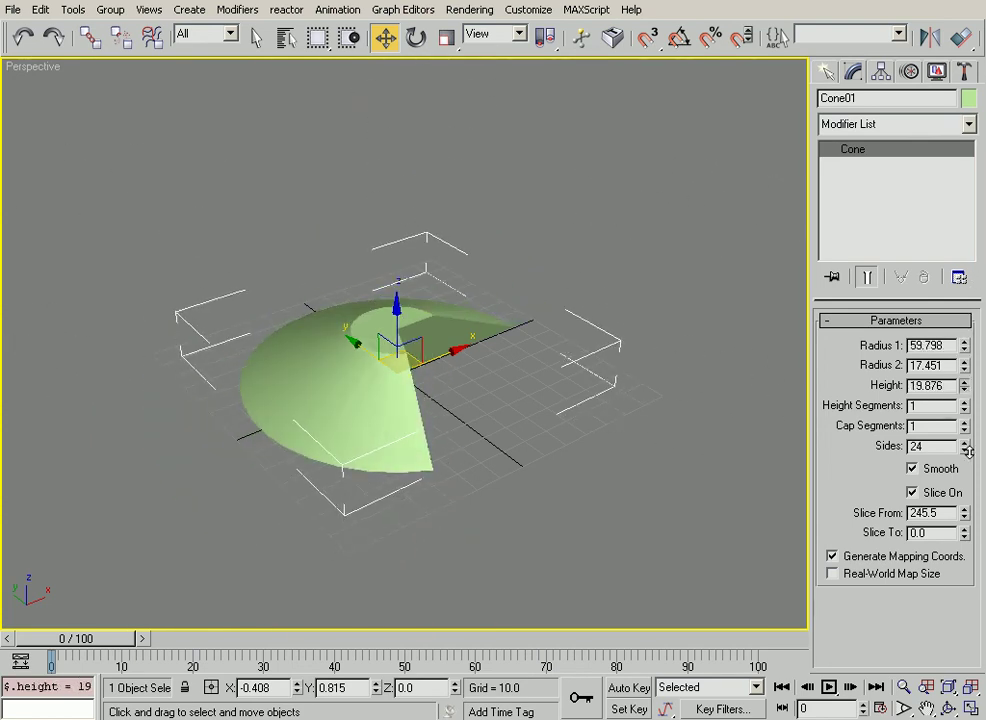
{"action": "left_click_drag", "start_coordinate": [965, 365], "coordinate": [971, 220]}
{"action": "middle_click_drag", "start_coordinate": [362, 325], "coordinate": [370, 384], "text": "alt"}
{"action": "middle_click_drag", "start_coordinate": [518, 343], "coordinate": [442, 346]}
{"action": "key", "text": "alt+z"}
Step: Create a cylinder with a radius of about 31 and a height of about 74 beside the sliced cone
{"action": "left_click", "coordinate": [826, 72]}
{"action": "left_click", "coordinate": [874, 234]}
{"action": "scroll", "coordinate": [522, 403], "scroll_direction": "down", "scroll_amount": 3}
{"action": "left_click_drag", "start_coordinate": [445, 347], "coordinate": [460, 314]}
{"action": "left_click", "coordinate": [475, 224]}
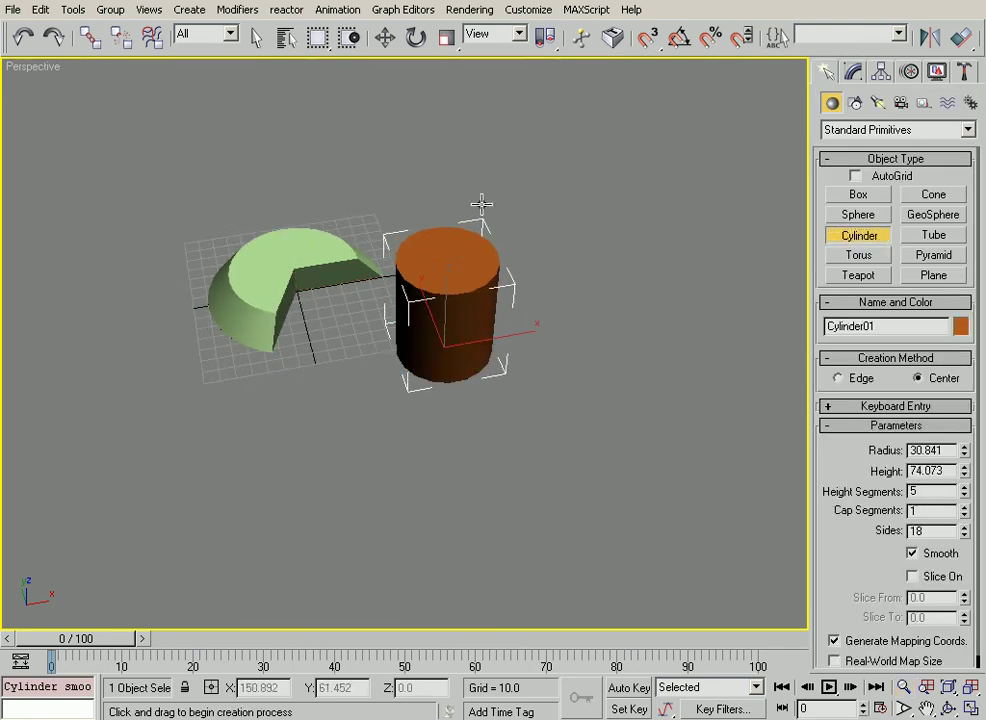
Step: Create a thin-walled tube in front of the cylinder, about as tall as the cylinder
{"action": "left_click", "coordinate": [934, 235]}
{"action": "left_click_drag", "start_coordinate": [538, 428], "coordinate": [562, 386]}
{"action": "left_click", "coordinate": [562, 385]}
{"action": "left_click", "coordinate": [593, 283]}
Step: Create a thin torus in front of the cone and a pyramid about 119 wide, 67 deep and 130 high near the tube
{"action": "left_click", "coordinate": [856, 256]}
{"action": "left_click_drag", "start_coordinate": [290, 478], "coordinate": [323, 420]}
{"action": "left_click", "coordinate": [933, 257]}
{"action": "scroll", "coordinate": [478, 508], "scroll_direction": "down", "scroll_amount": 3}
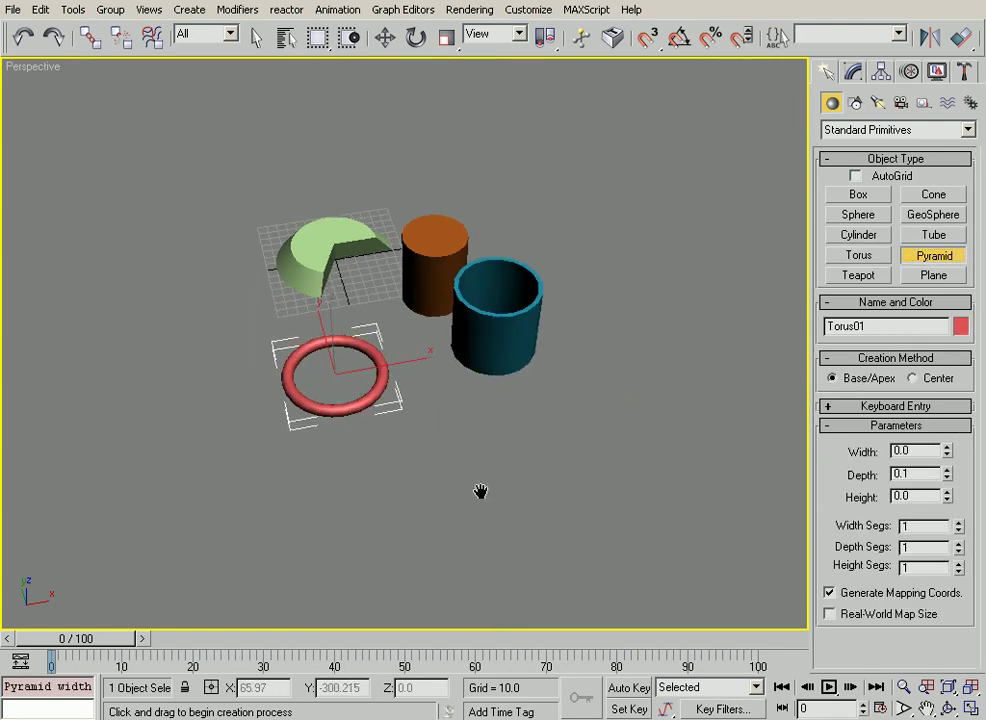
{"action": "left_click_drag", "start_coordinate": [482, 504], "coordinate": [595, 405]}
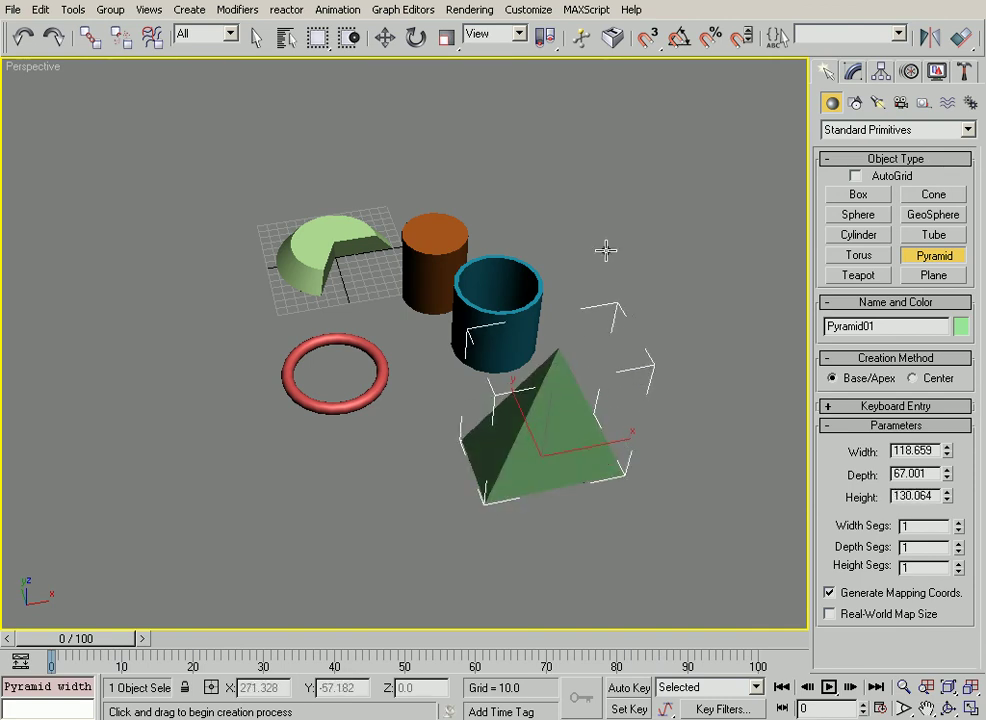
Step: Create a teapot with a radius of about 59 near the torus and a plane about 155 by 140 beyond the pyramid
{"action": "left_click", "coordinate": [877, 277]}
{"action": "left_click_drag", "start_coordinate": [334, 508], "coordinate": [368, 464]}
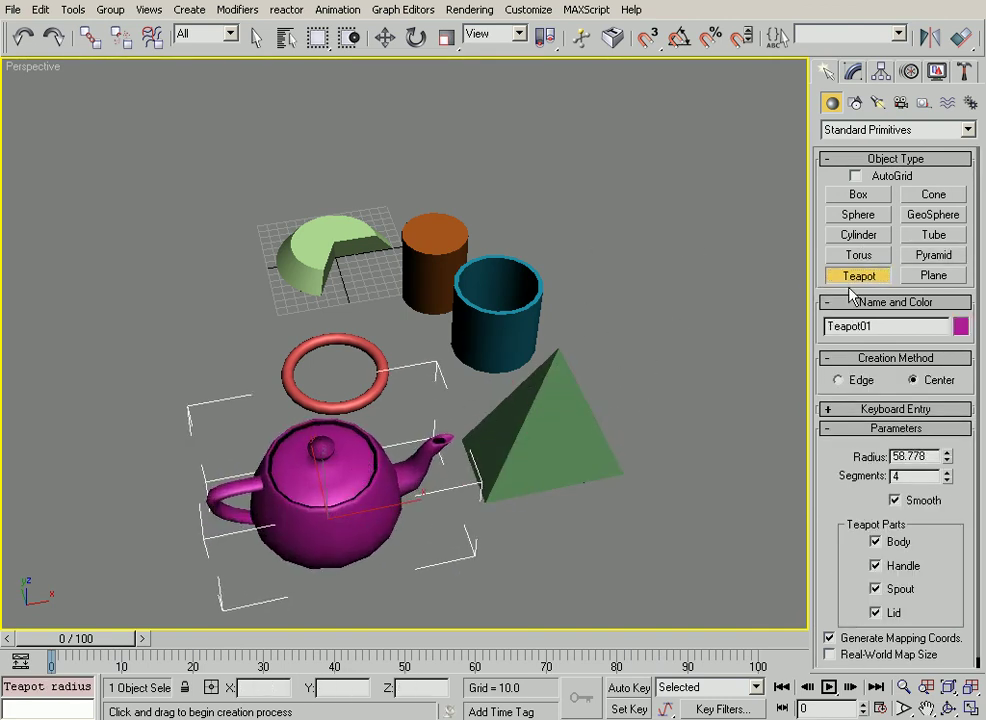
{"action": "left_click", "coordinate": [943, 281]}
{"action": "middle_click_drag", "start_coordinate": [662, 336], "coordinate": [545, 362]}
{"action": "left_click_drag", "start_coordinate": [501, 339], "coordinate": [712, 435]}
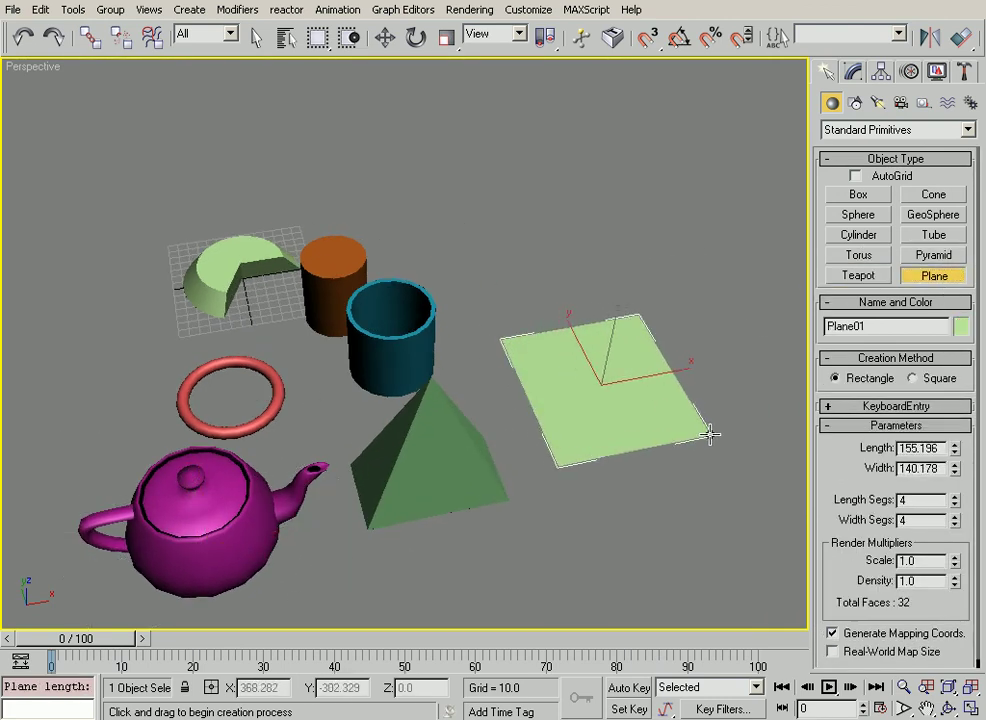
Step: Review the created primitives from different angles and examine the plane's editable parameters
{"action": "key", "text": "w"}
{"action": "middle_click_drag", "start_coordinate": [508, 528], "coordinate": [544, 466], "text": "alt"}
{"action": "key", "text": "alt+z"}
{"action": "left_click_drag", "start_coordinate": [546, 464], "coordinate": [605, 335]}
{"action": "middle_click_drag", "start_coordinate": [605, 335], "coordinate": [584, 338]}
{"action": "mouse_move", "coordinate": [484, 309]}
{"action": "middle_mouse_down", "text": "alt"}
{"action": "mouse_move", "coordinate": [477, 330]}
{"action": "mouse_move", "coordinate": [488, 327]}
{"action": "middle_mouse_up", "text": "alt"}
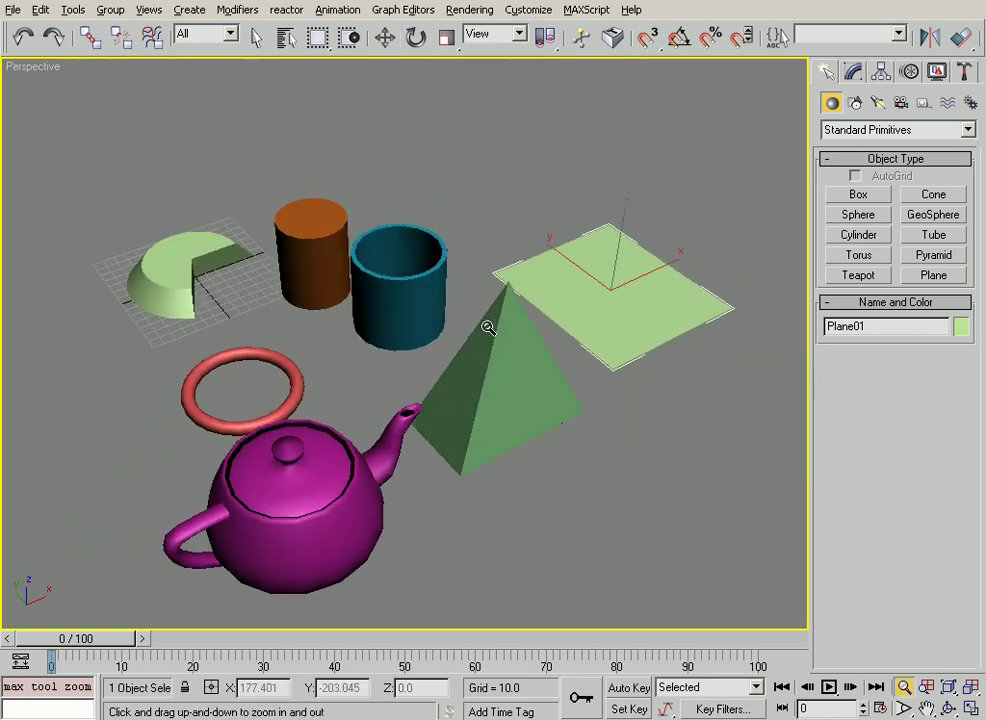
{"action": "left_click", "coordinate": [851, 72]}
{"action": "middle_click_drag", "start_coordinate": [691, 458], "coordinate": [543, 385], "text": "alt"}
{"action": "scroll", "coordinate": [546, 390], "scroll_direction": "down", "scroll_amount": 2}
{"action": "key", "text": "w"}
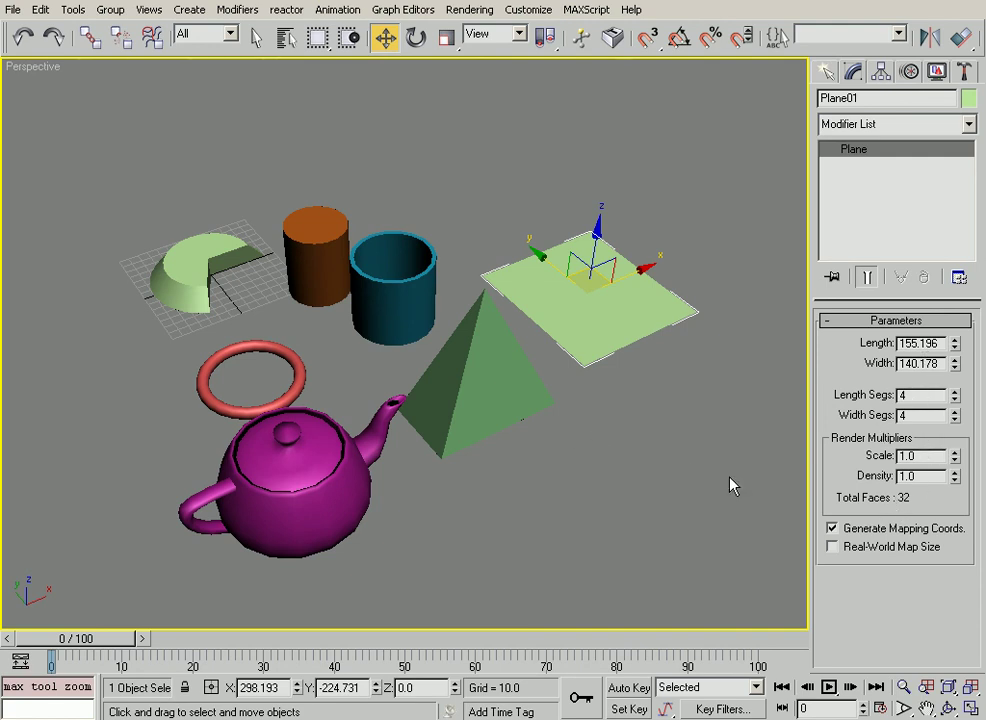
{"action": "middle_click_drag", "start_coordinate": [588, 442], "coordinate": [592, 451]}
Step: Set the teapot's radius to 78.175 and its segments to 8
{"action": "left_click", "coordinate": [301, 518]}
{"action": "middle_click_drag", "start_coordinate": [408, 529], "coordinate": [428, 468]}
{"action": "mouse_move", "coordinate": [947, 348]}
{"action": "left_mouse_down"}
{"action": "mouse_move", "coordinate": [957, 315]}
{"action": "mouse_move", "coordinate": [936, 387]}
{"action": "mouse_move", "coordinate": [943, 332]}
{"action": "left_mouse_up"}
{"action": "left_click", "coordinate": [947, 364]}
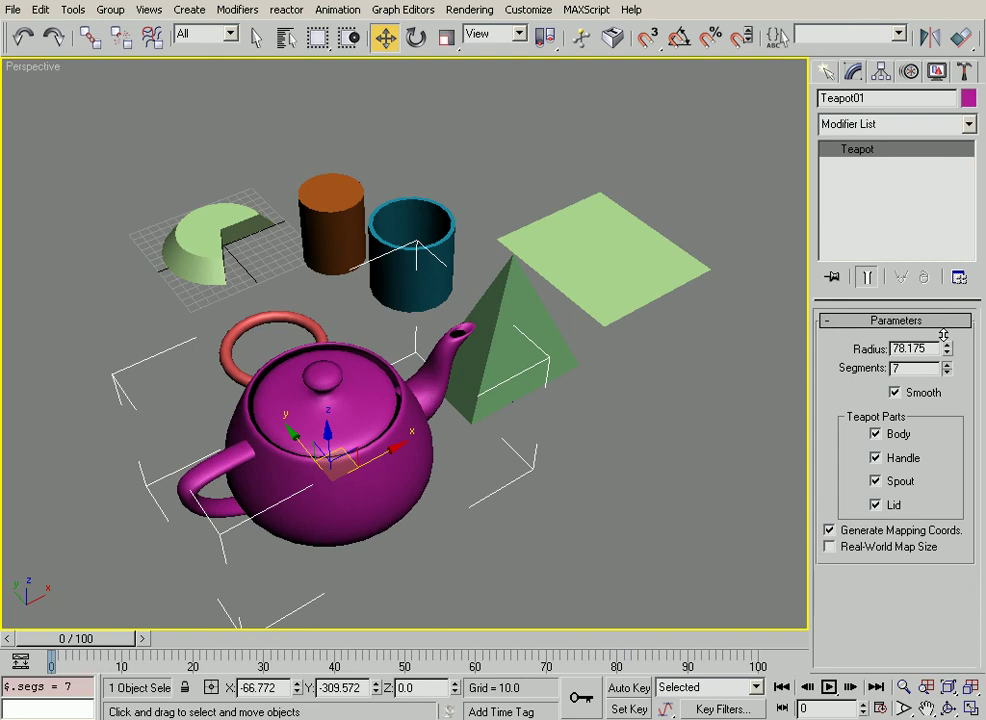
{"action": "middle_click_drag", "start_coordinate": [633, 394], "coordinate": [583, 361], "text": "alt"}
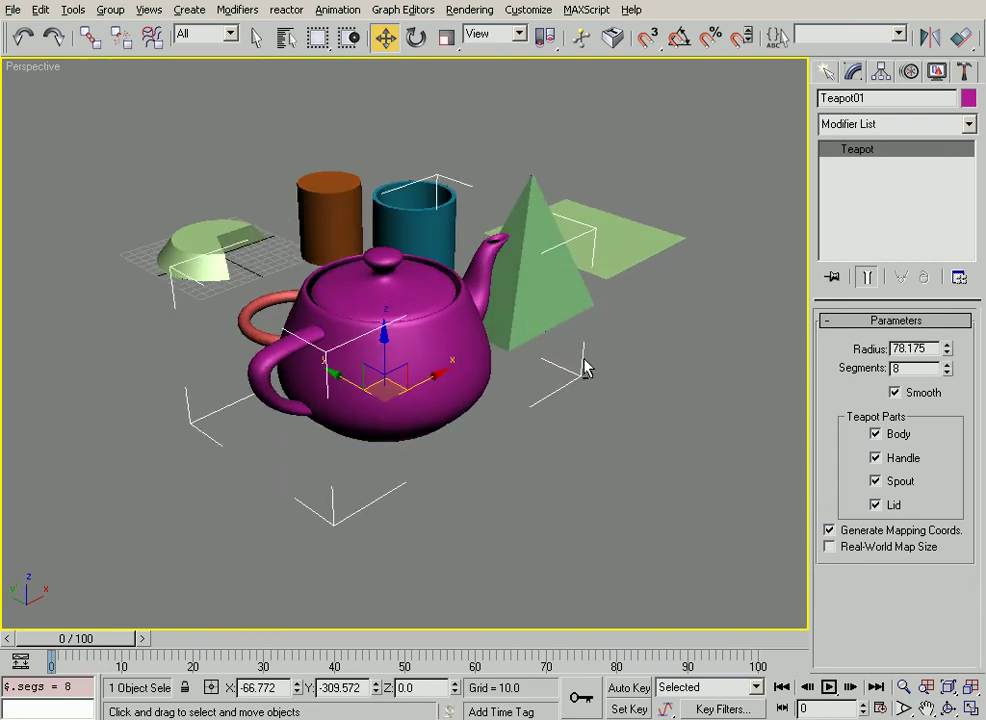
{"action": "key", "text": "alt+z"}
{"action": "left_click_drag", "start_coordinate": [583, 361], "coordinate": [502, 319]}
Step: Hide and restore the teapot's body, handle and spout one after another
{"action": "left_click", "coordinate": [897, 438]}
{"action": "left_click", "coordinate": [897, 438]}
{"action": "left_click", "coordinate": [902, 460]}
{"action": "left_click", "coordinate": [902, 460]}
{"action": "left_click", "coordinate": [898, 482]}
{"action": "left_click", "coordinate": [898, 482]}
Step: Hide the teapot's lid to look inside the body, and restore the lid
{"action": "left_click", "coordinate": [895, 506]}
{"action": "left_click", "coordinate": [895, 506]}
{"action": "left_click_drag", "start_coordinate": [690, 520], "coordinate": [629, 425]}
{"action": "left_click", "coordinate": [895, 506]}
{"action": "left_click_drag", "start_coordinate": [580, 455], "coordinate": [506, 466]}
{"action": "left_click", "coordinate": [876, 505]}
{"action": "middle_click_drag", "start_coordinate": [506, 466], "coordinate": [528, 464]}
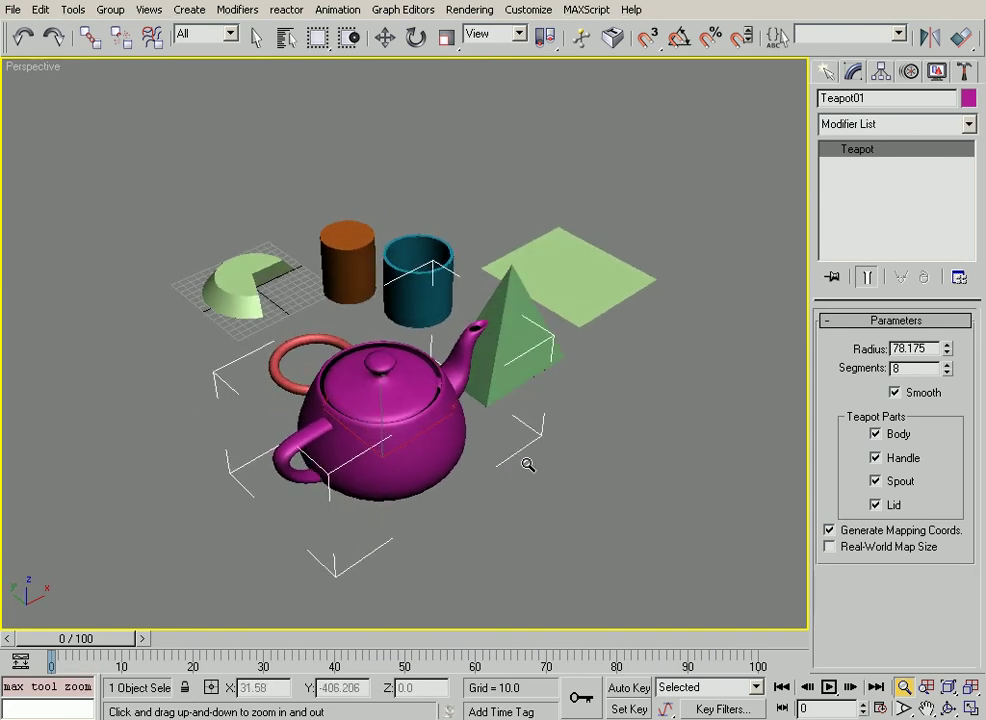